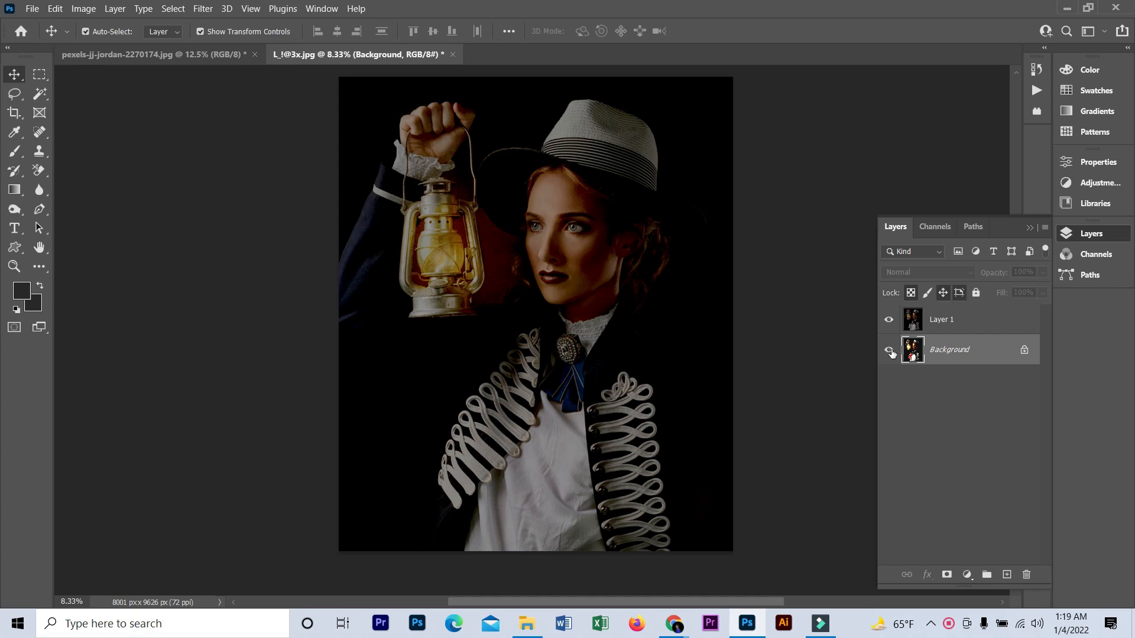
- Hide and show Layer 1 again to compare the dark original photo with the finished lantern glow on the Background
click(888, 320)
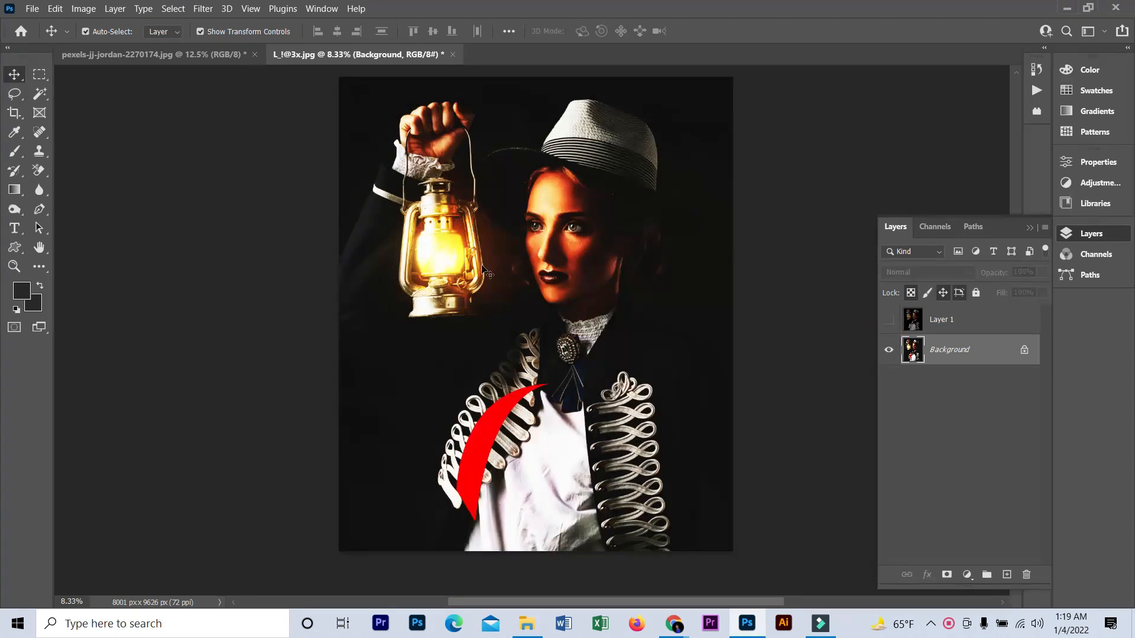
click(888, 321)
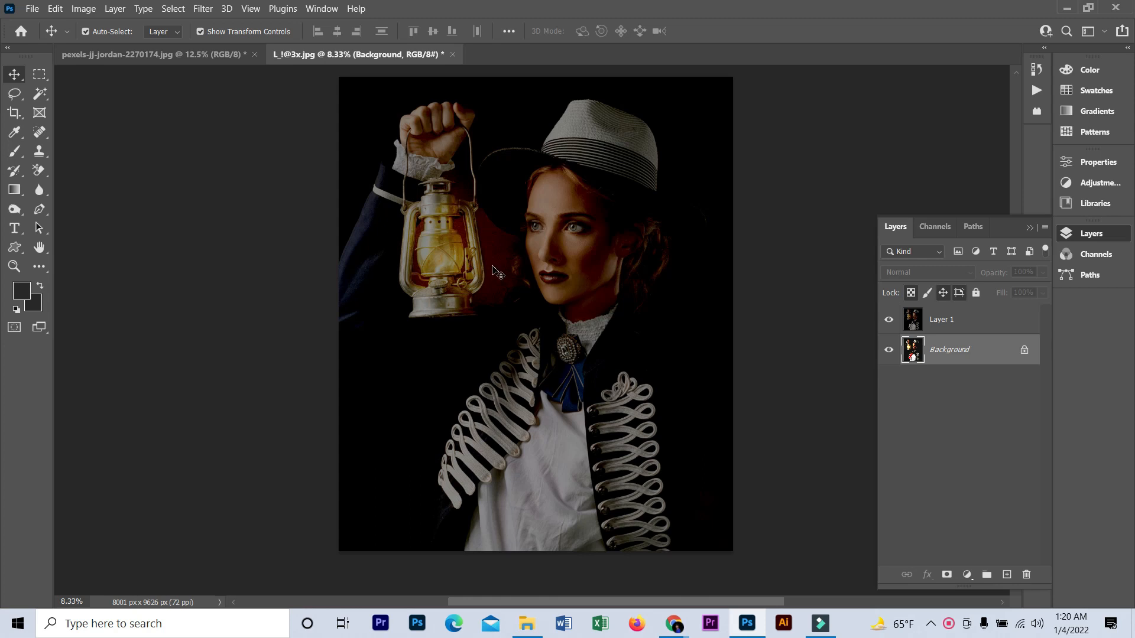
click(388, 235)
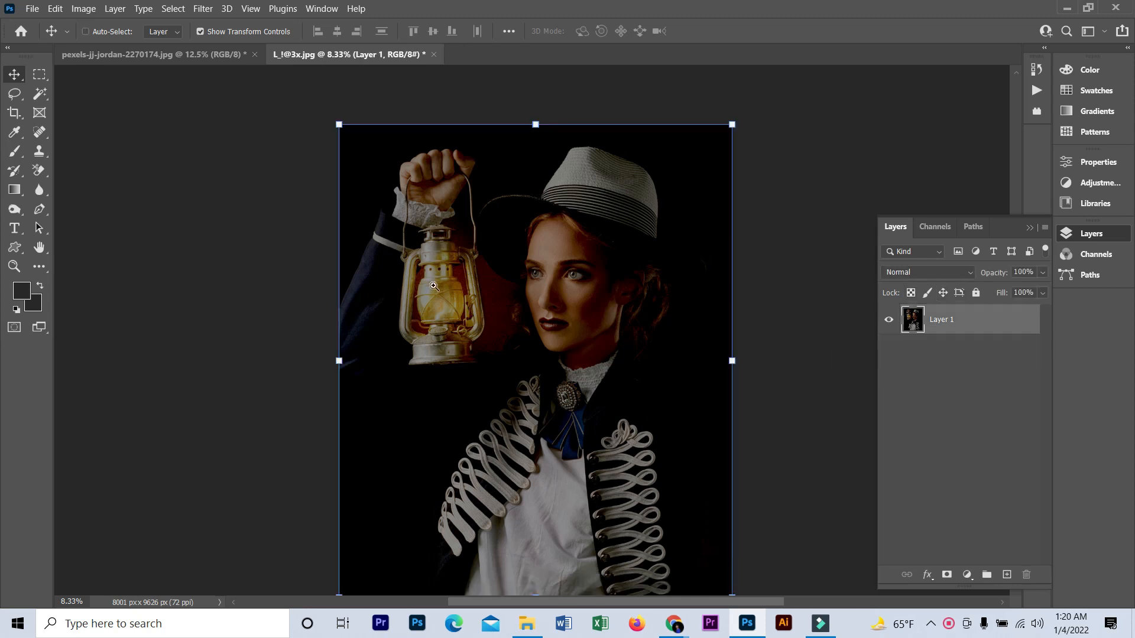
- Trace the lantern's glass chamber with a closed Pen tool path and convert the path into a selection
click(433, 286)
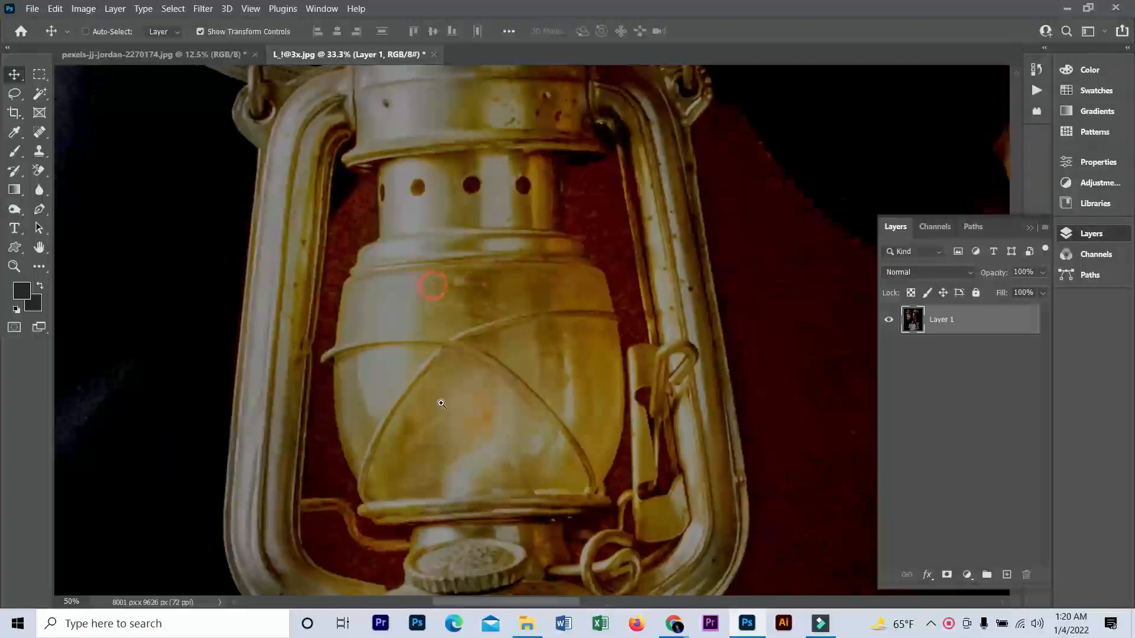
click(441, 403)
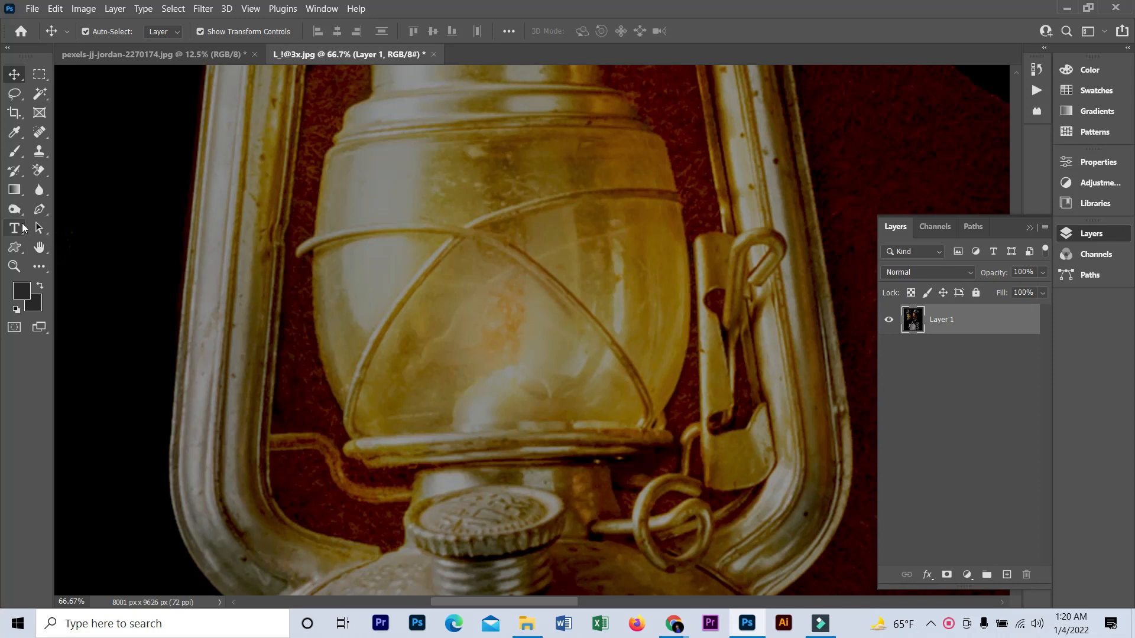
click(39, 209)
click(353, 439)
drag(333, 144, 376, 71)
key(ctrl+z)
drag(313, 266, 317, 170)
click(333, 144)
drag(660, 134, 849, 182)
alt+click(659, 134)
drag(654, 425, 572, 529)
alt+click(655, 424)
drag(352, 439, 173, 430)
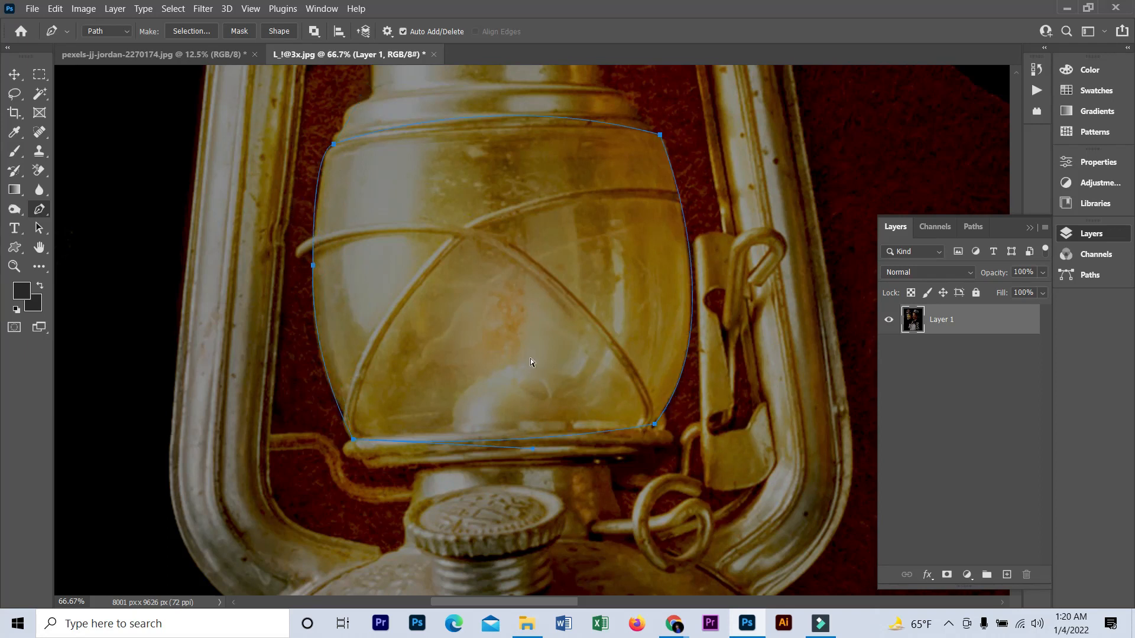
key(ctrl+Return)
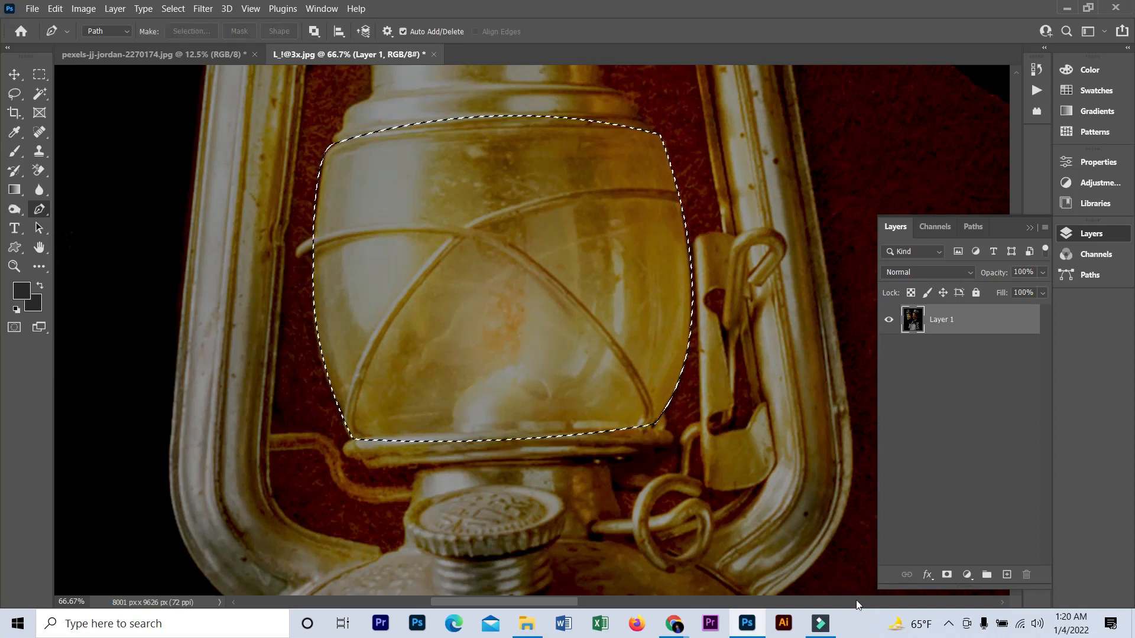
- Copy the selected lantern glass from Layer 1 onto a new layer and hide Layer 1
click(946, 574)
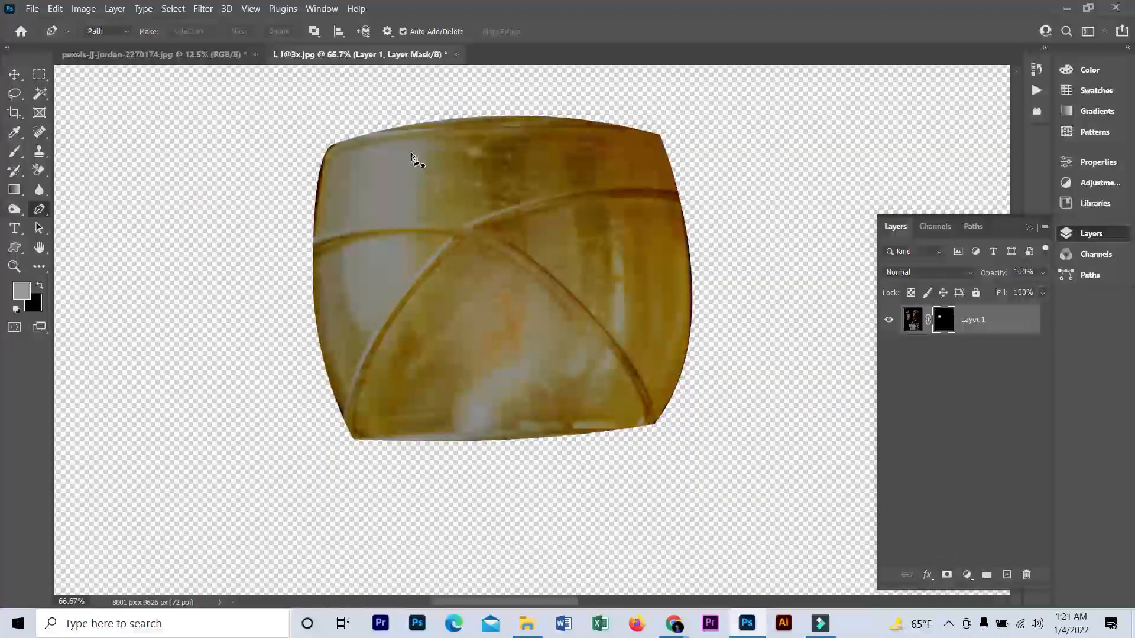
key(ctrl+z)
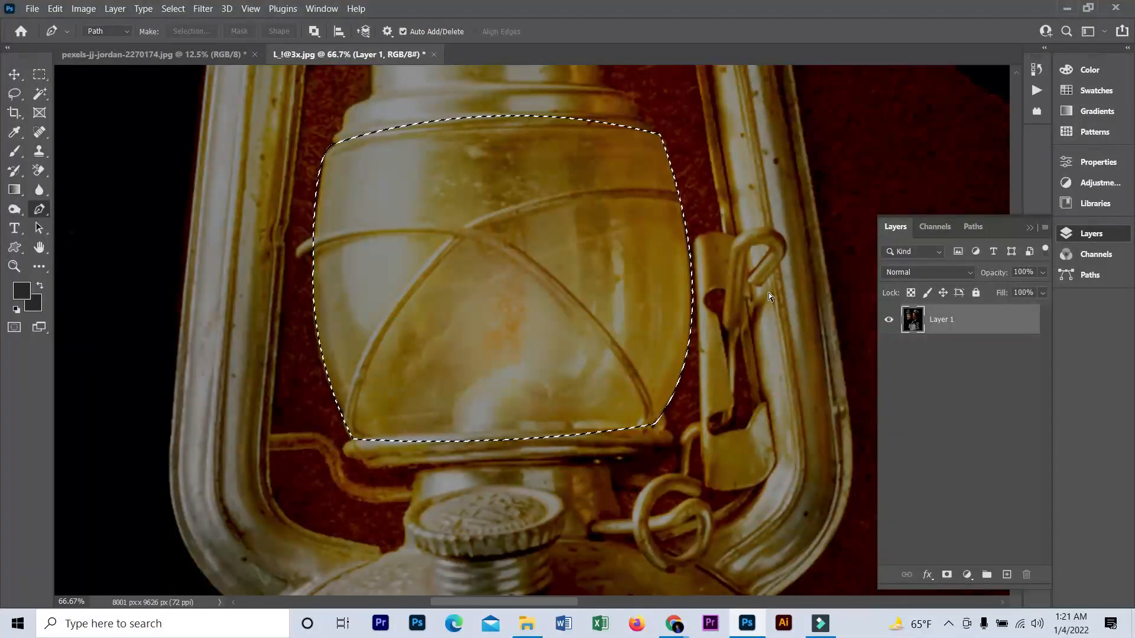
key(ctrl+j)
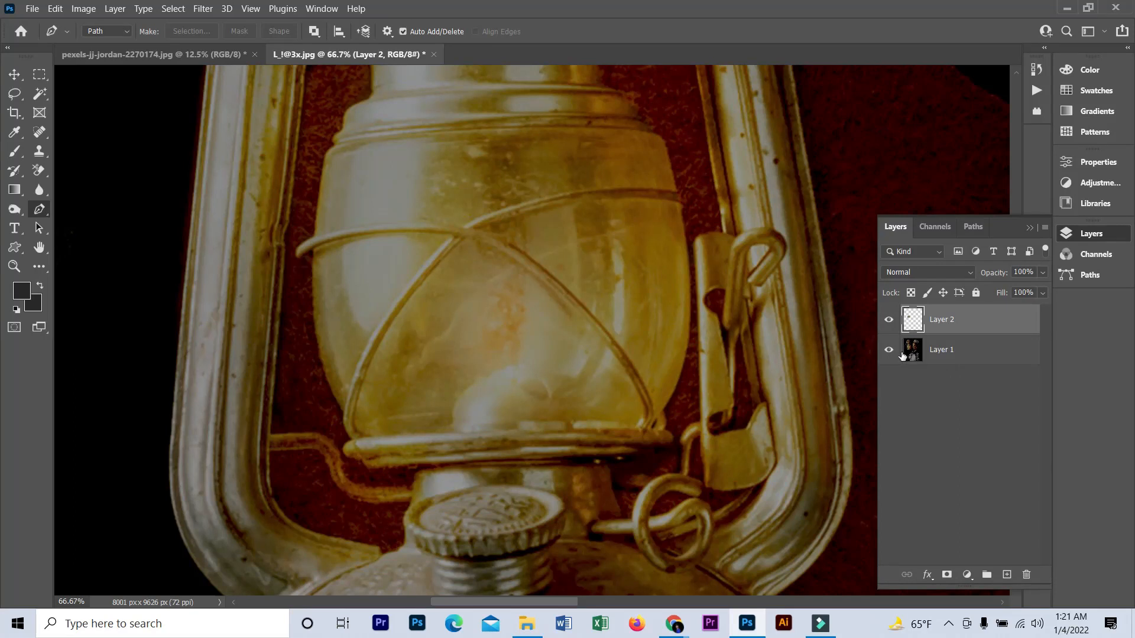
click(888, 349)
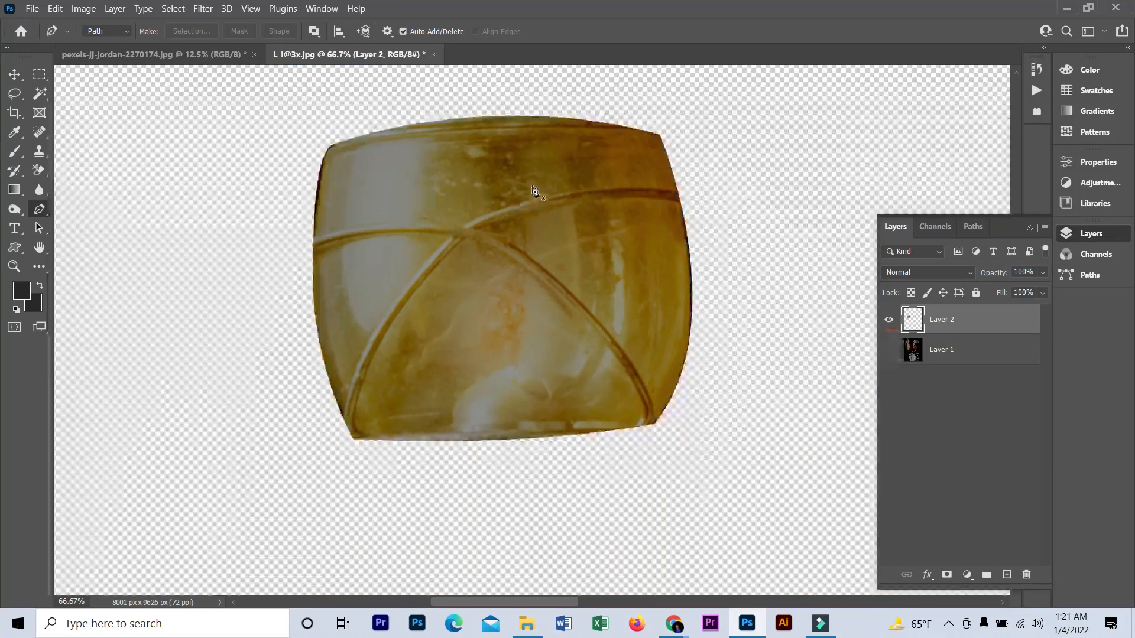
- Convert the lantern glass layer, Layer 2, to a smart object and set its blend mode to Screen
click(15, 74)
click(803, 287)
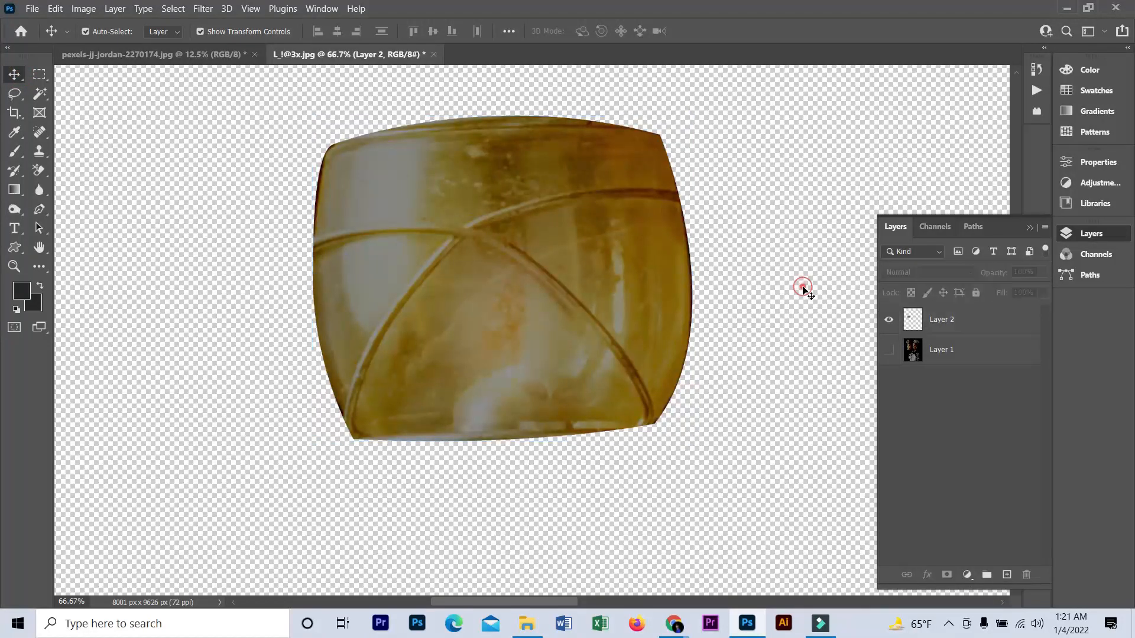
click(953, 321)
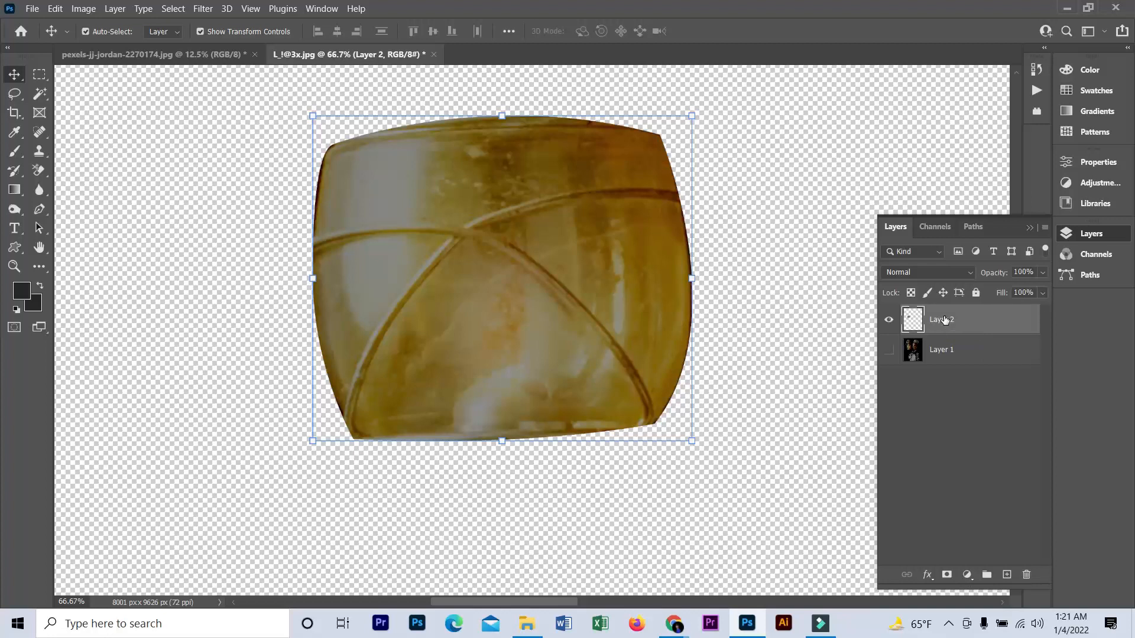
right_click(944, 319)
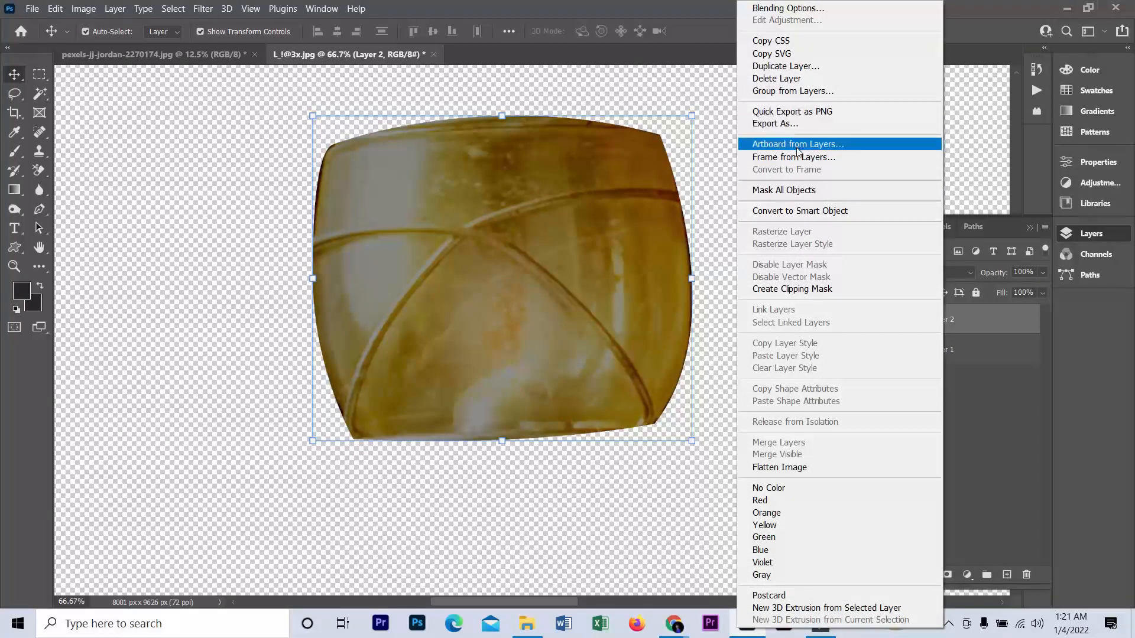
click(862, 211)
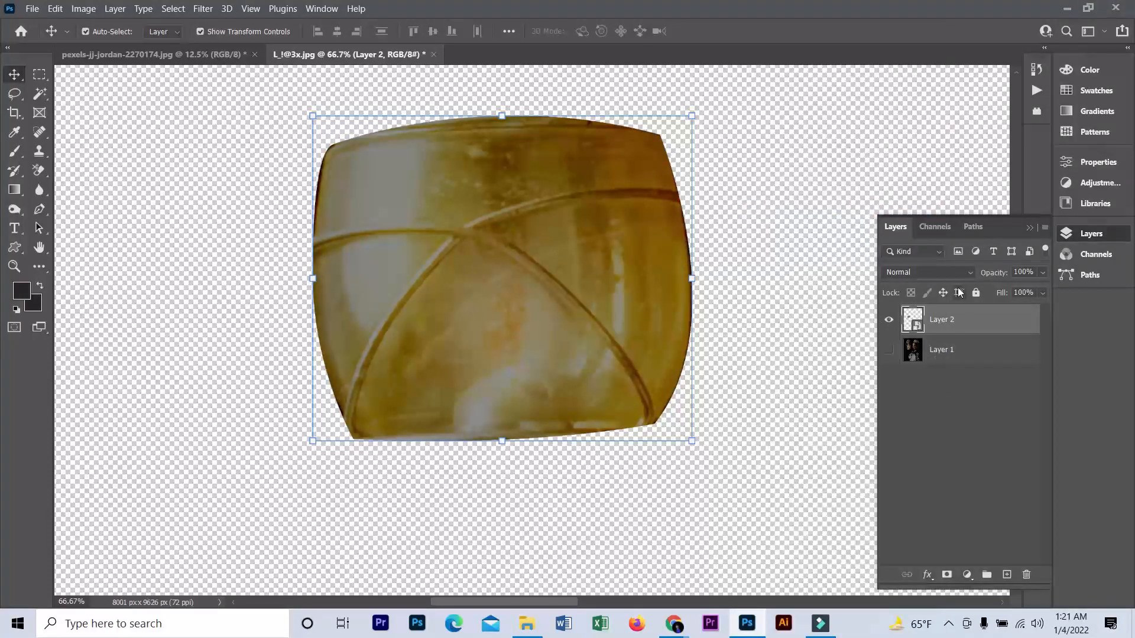
click(969, 273)
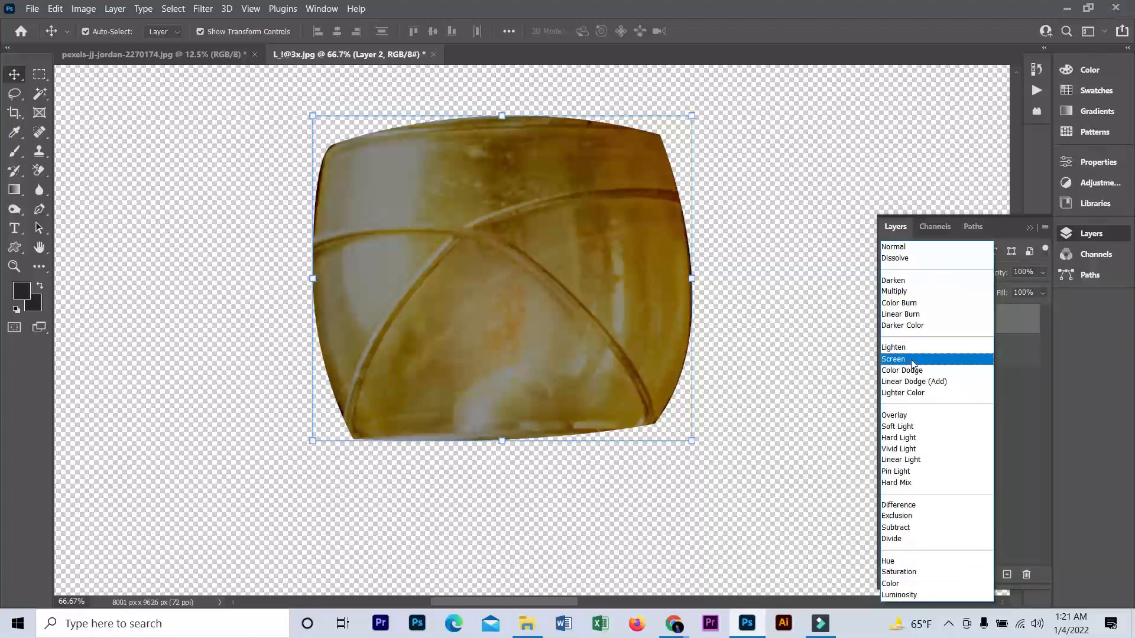
click(936, 364)
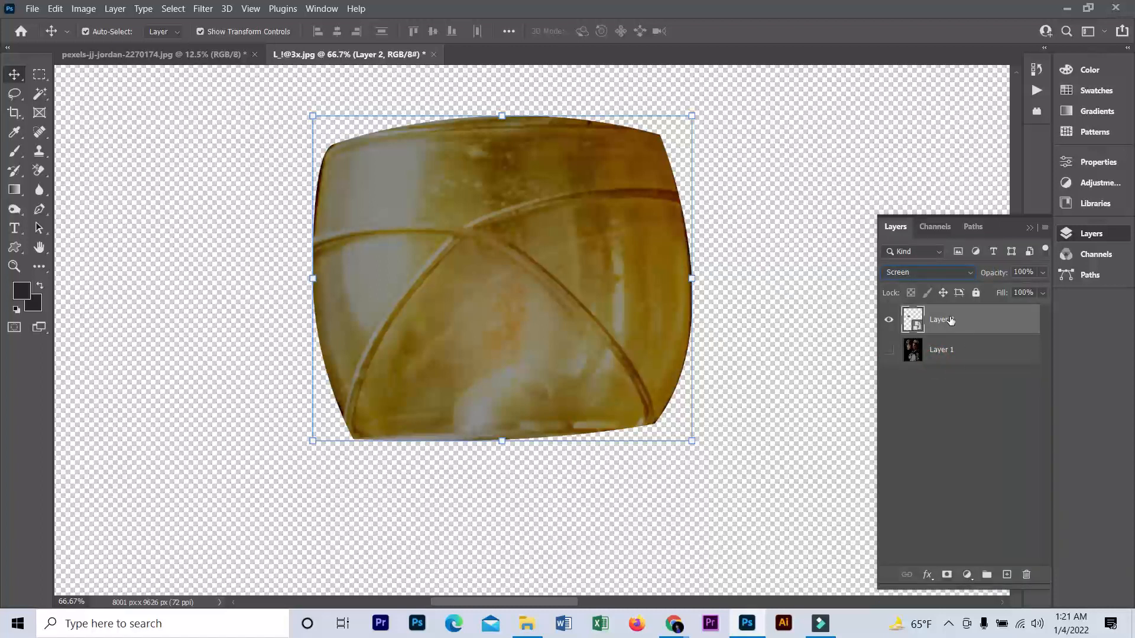
- Put Layer 2 into a new layer group, keeping the Pass Through mode and 100% opacity
right_click(951, 321)
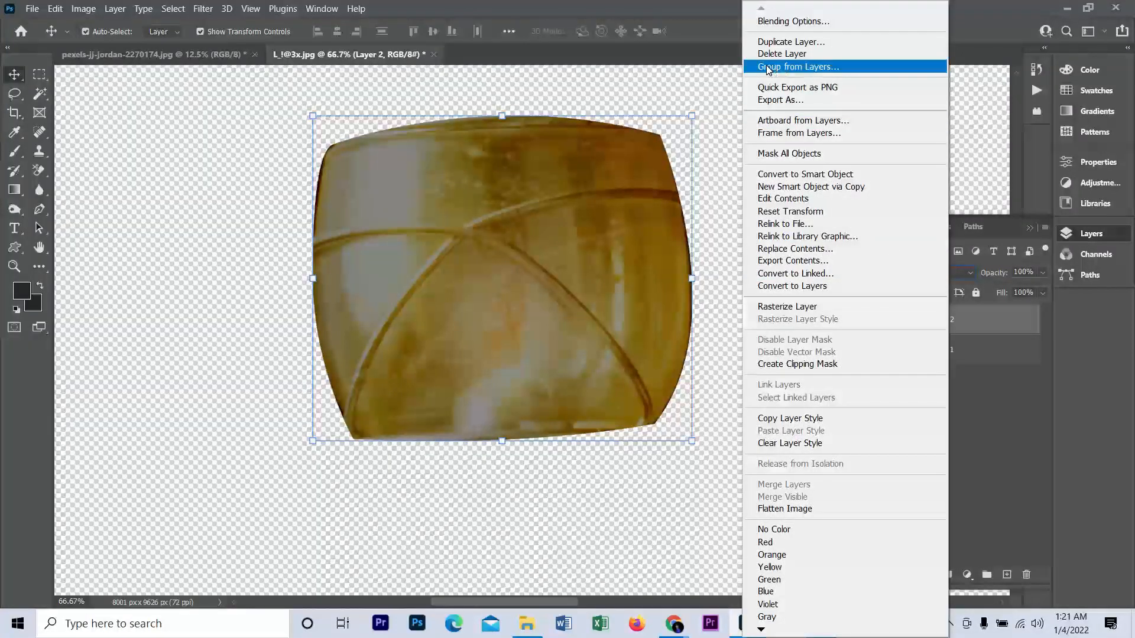
click(832, 67)
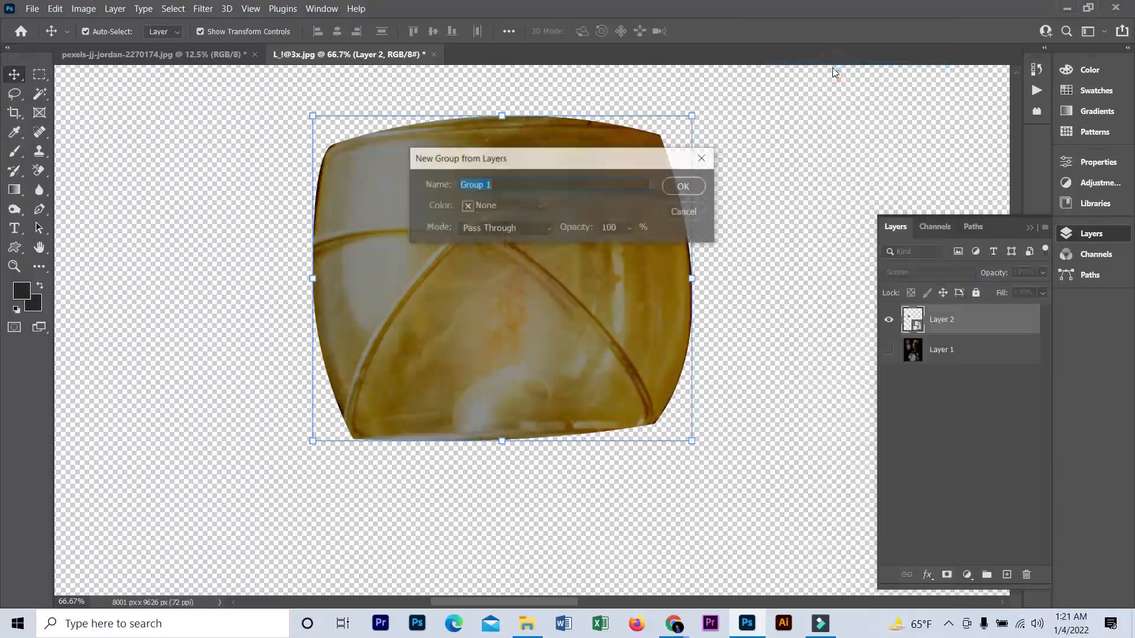
click(685, 186)
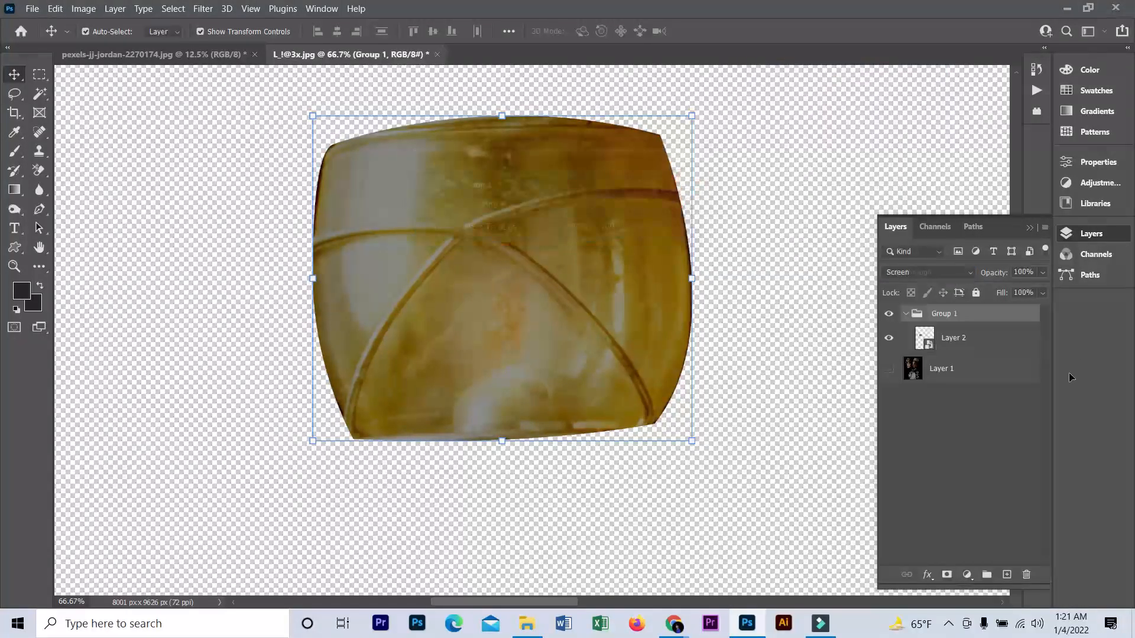
- Apply a Gaussian Blur with a radius of 5 pixels to Layer 2 inside the group
click(959, 341)
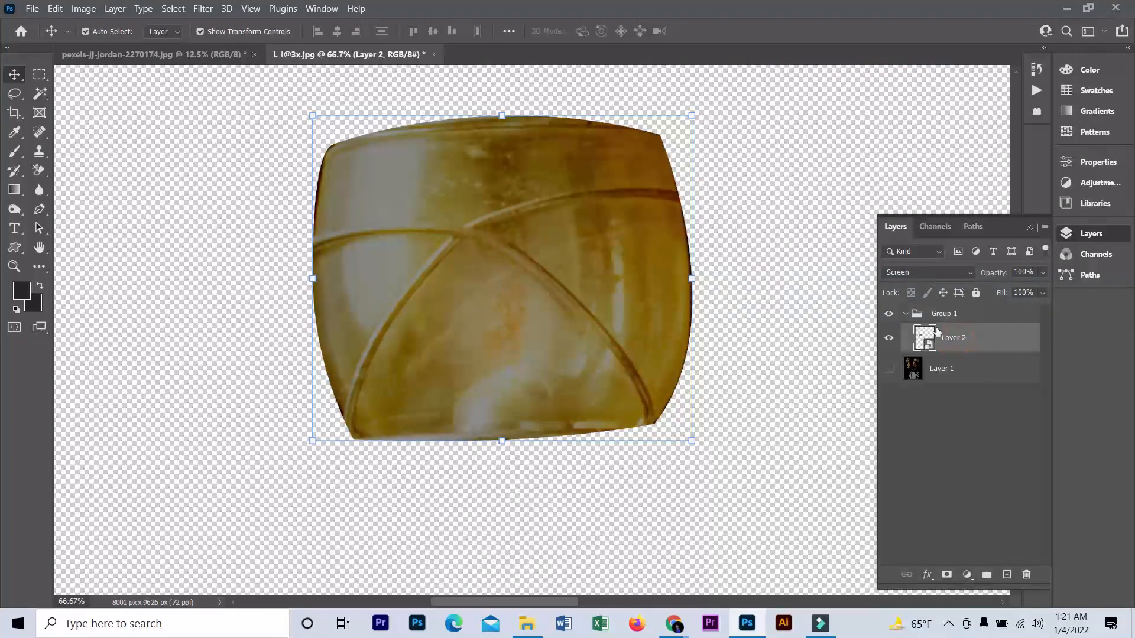
click(207, 9)
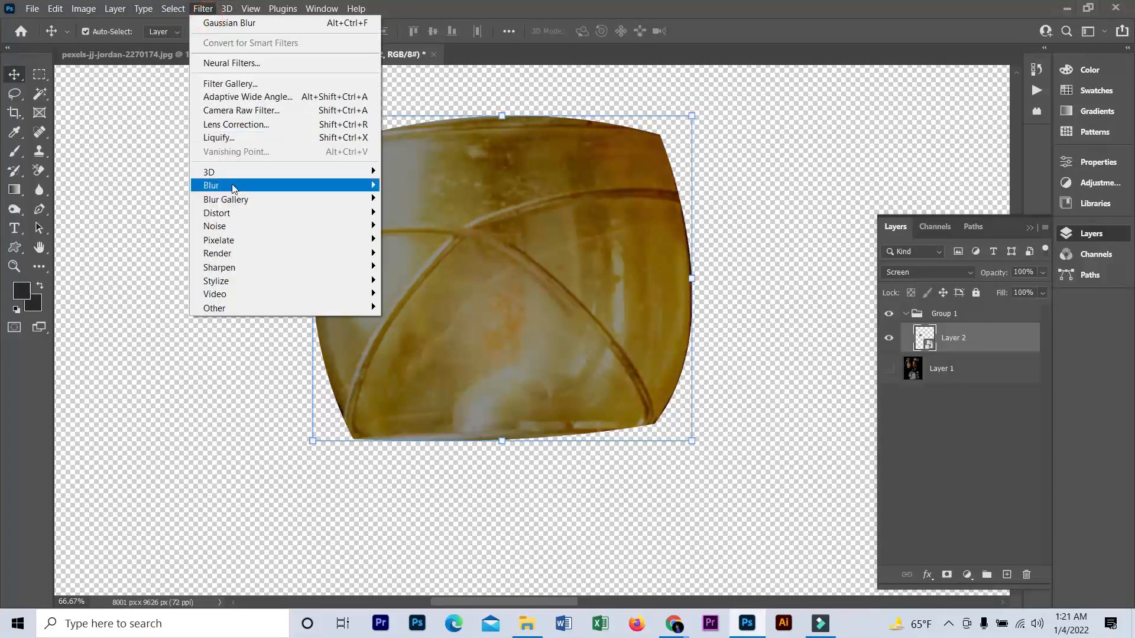
mouse_move(233, 188)
click(431, 240)
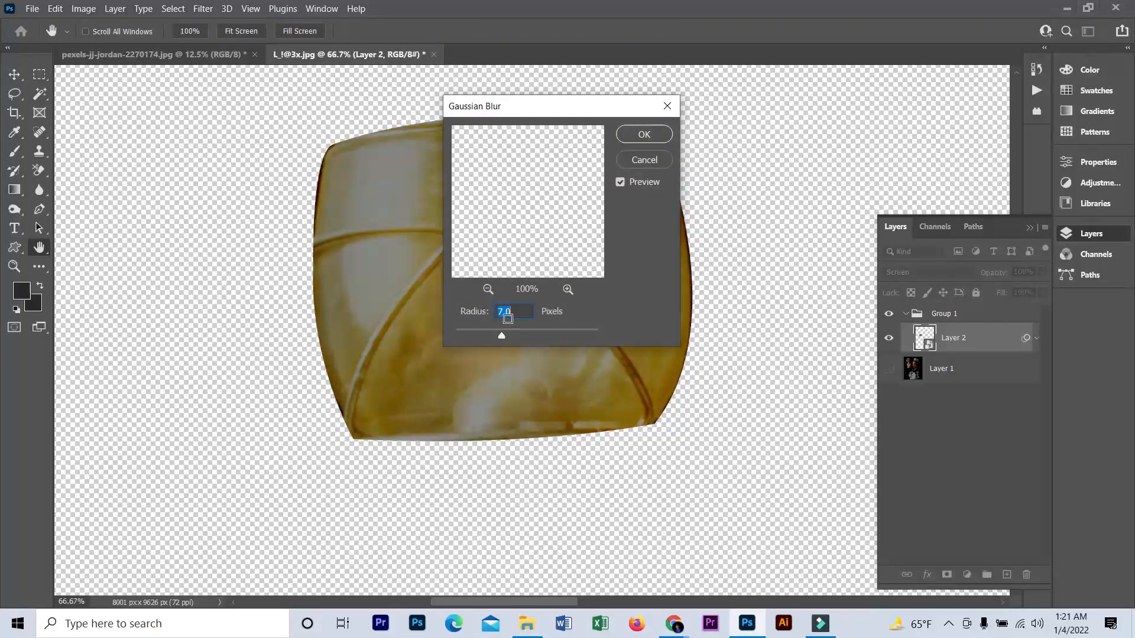
text(5)
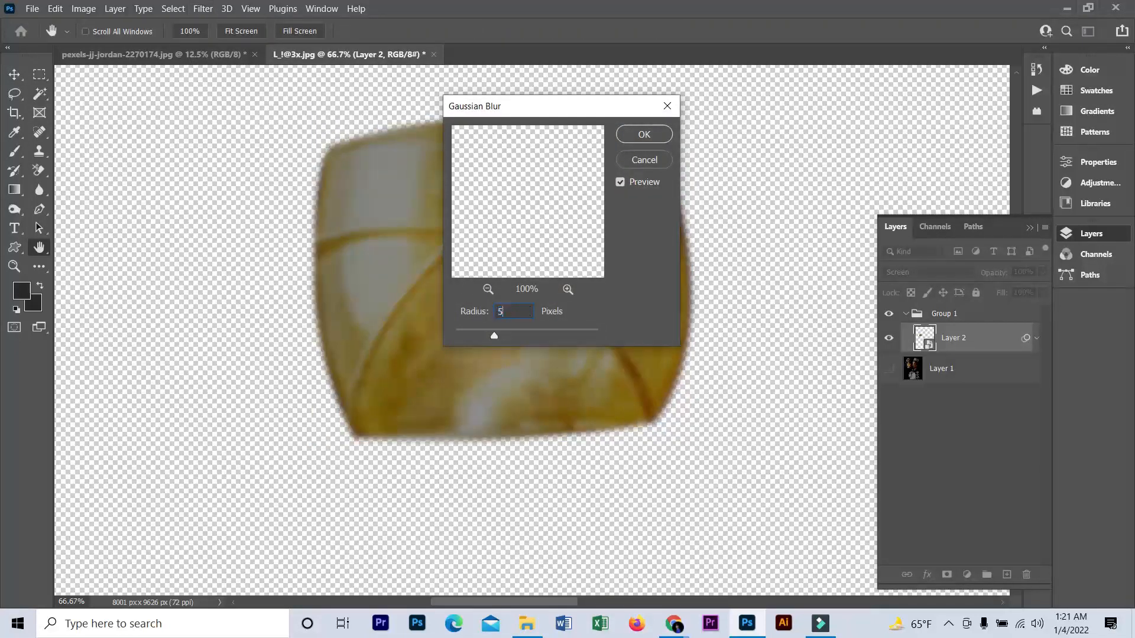
click(650, 142)
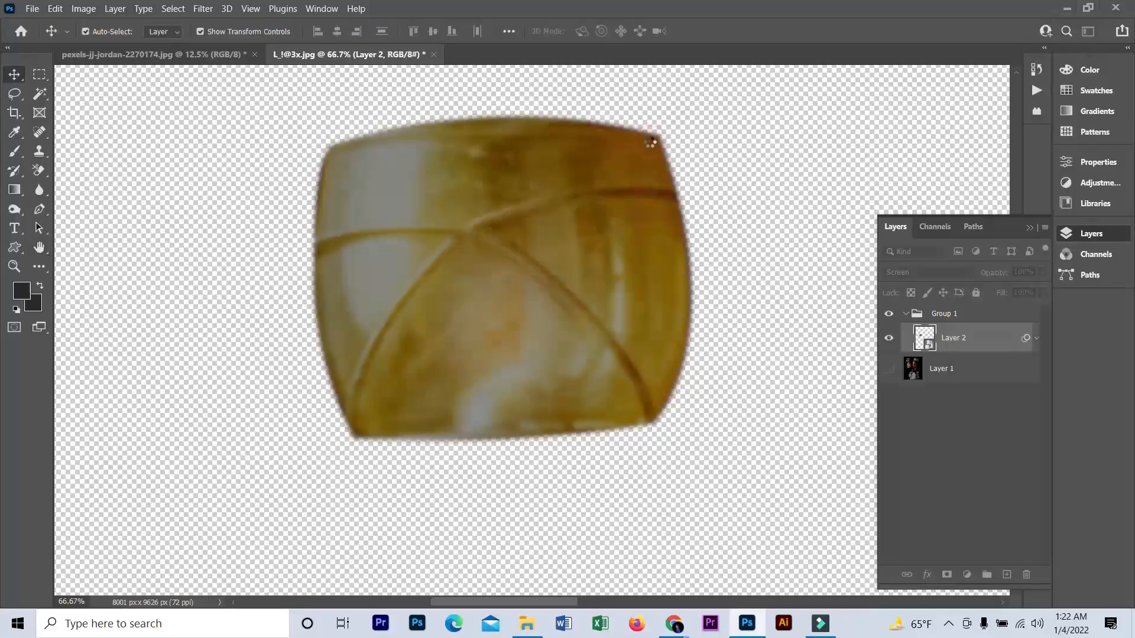
- Duplicate the blurred Layer 2 and apply an additional Gaussian Blur with a radius of 19 pixels to the copy
right_click(950, 339)
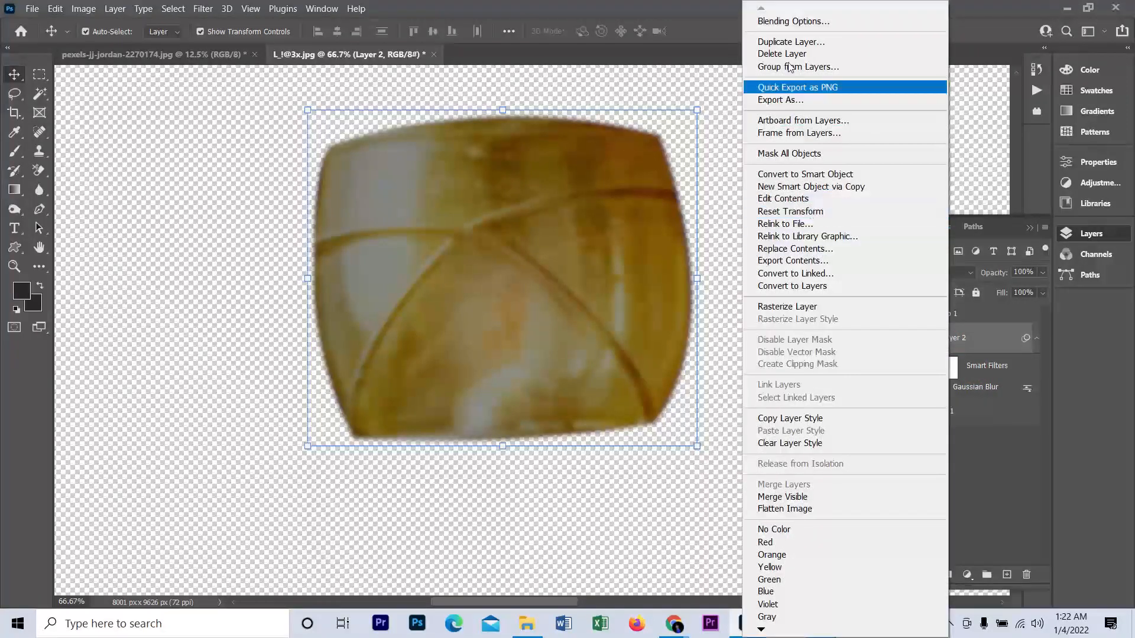
click(805, 46)
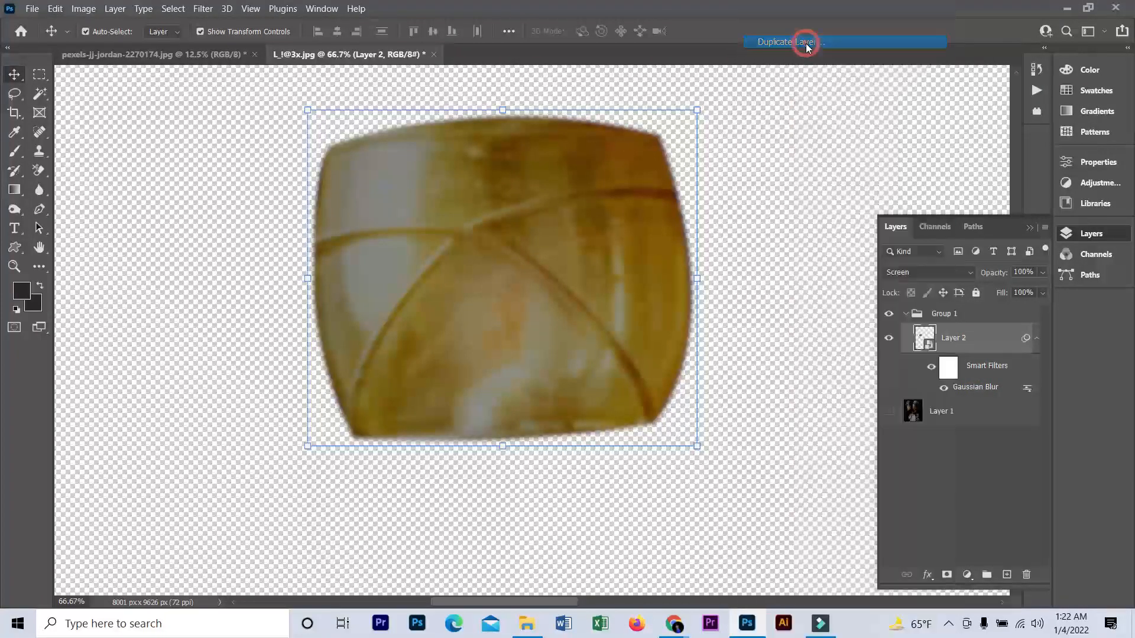
click(690, 167)
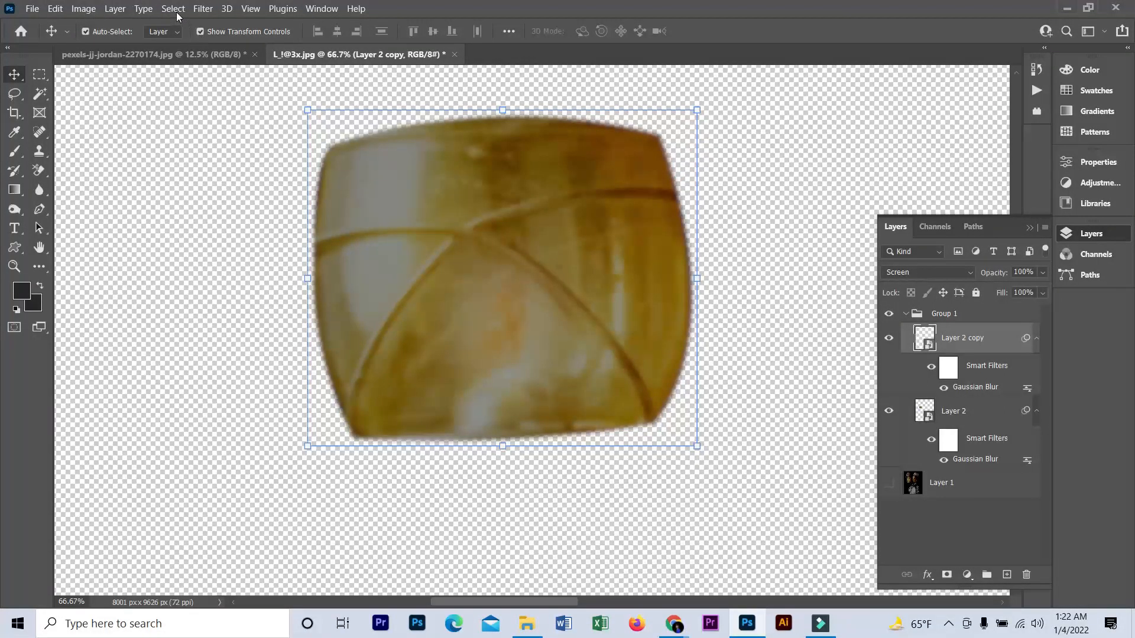
click(202, 8)
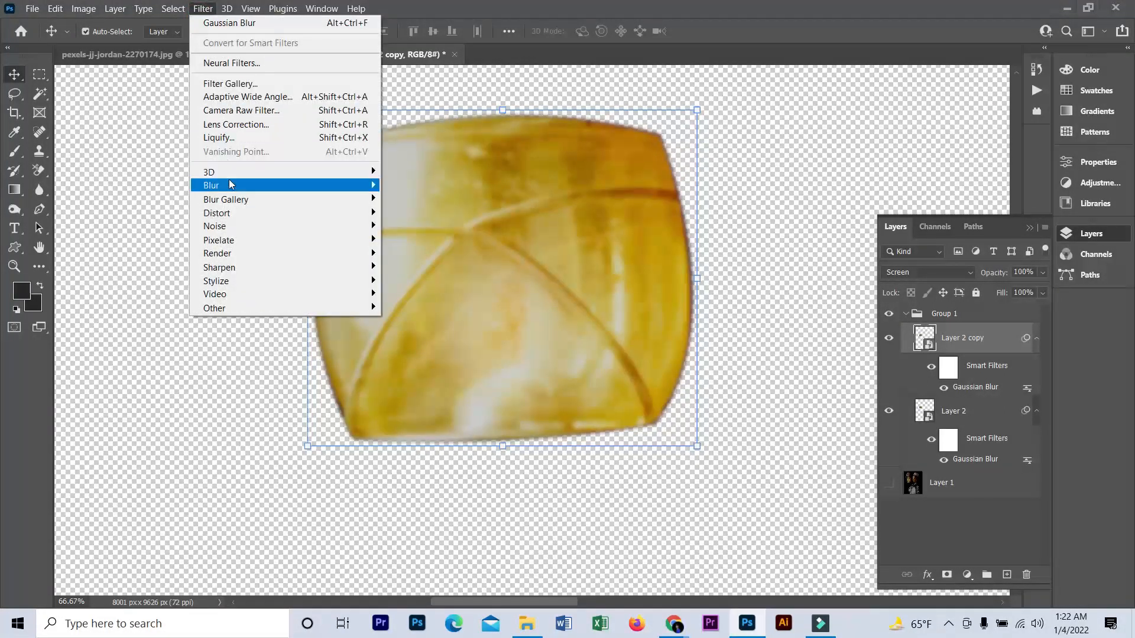
mouse_move(229, 185)
click(427, 242)
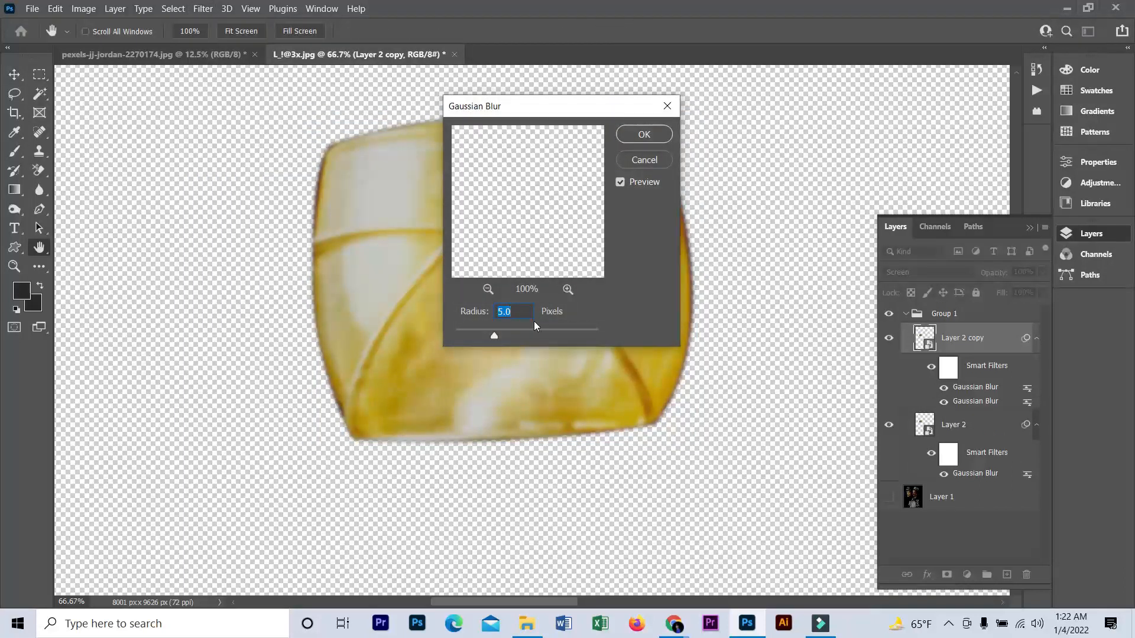
text(19)
click(644, 135)
key(v)
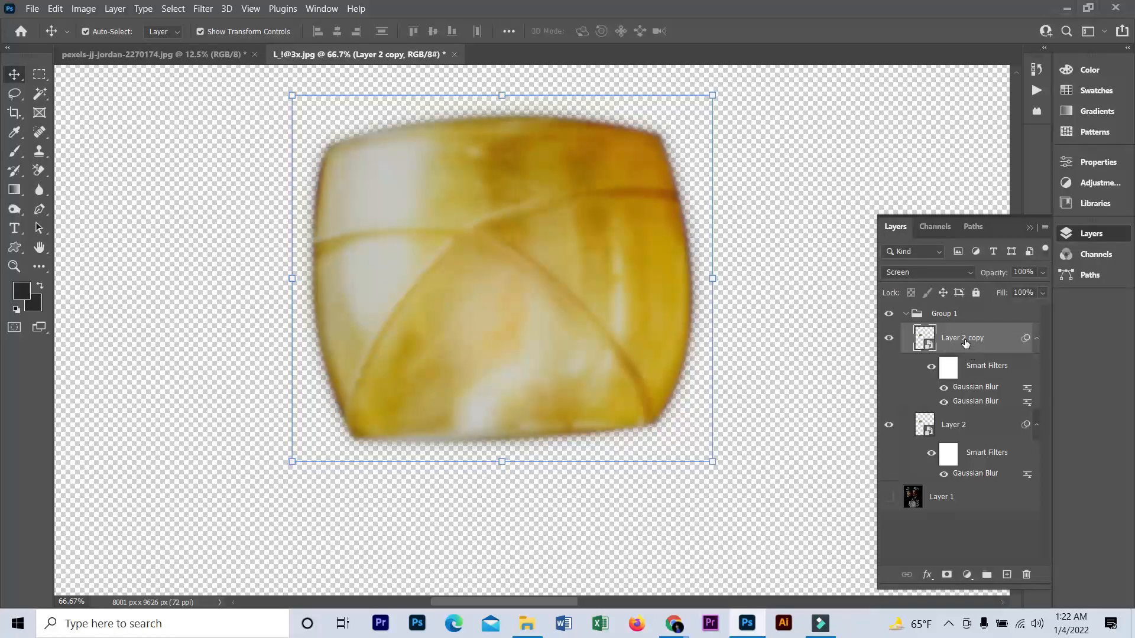
- Duplicate Layer 2 copy and apply an additional Gaussian Blur with a radius of 90 pixels to the new copy
right_click(965, 342)
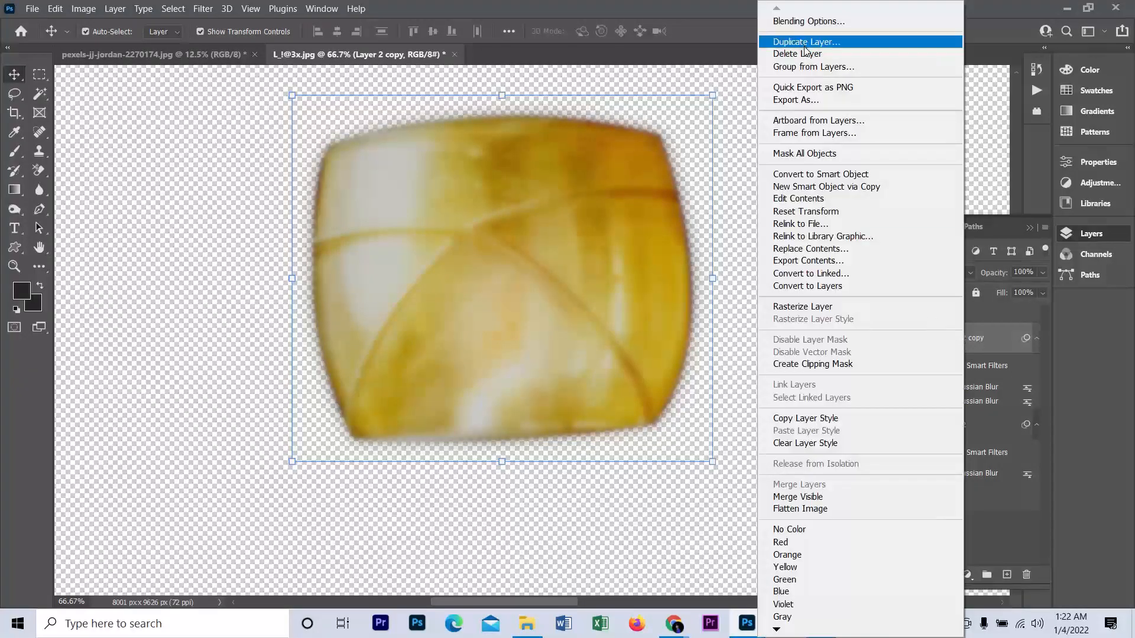
click(826, 44)
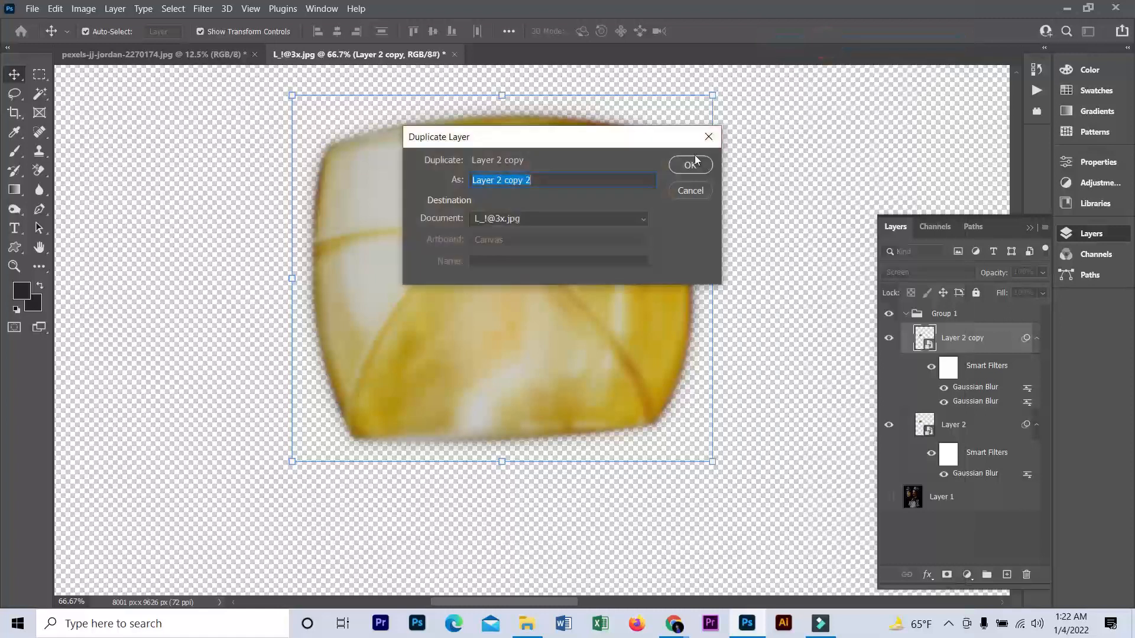
click(689, 165)
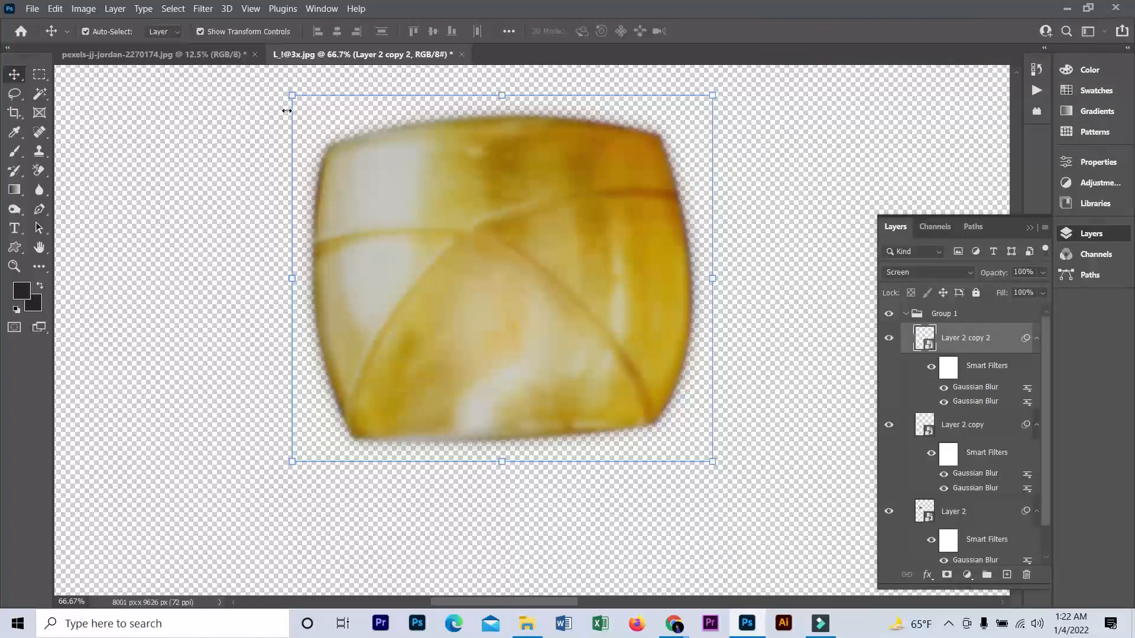
click(199, 10)
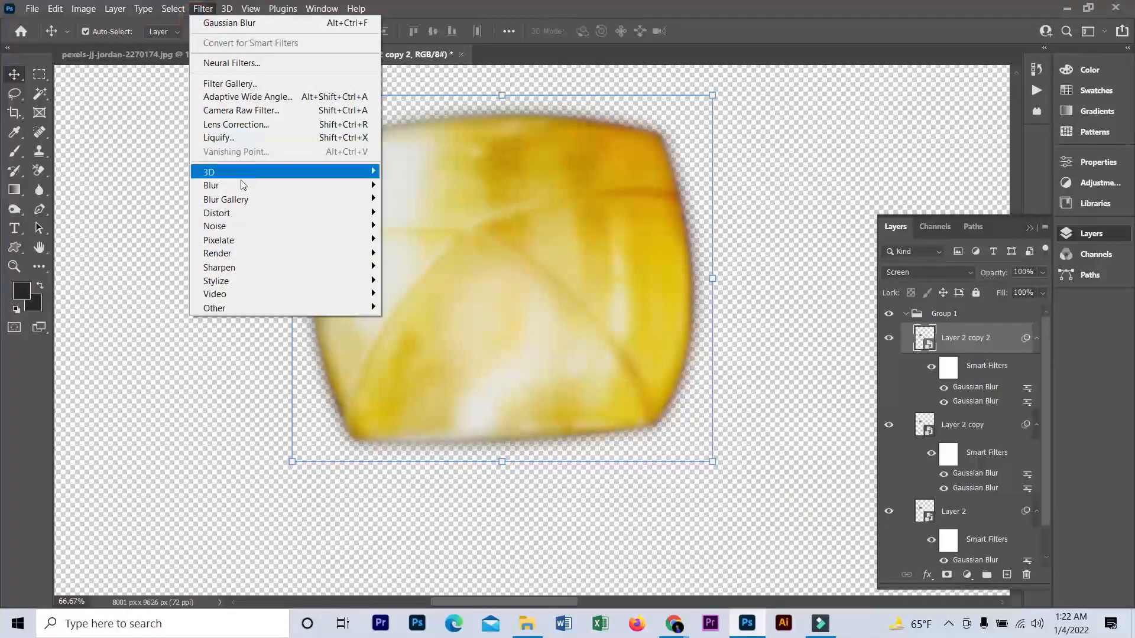
mouse_move(242, 185)
click(419, 238)
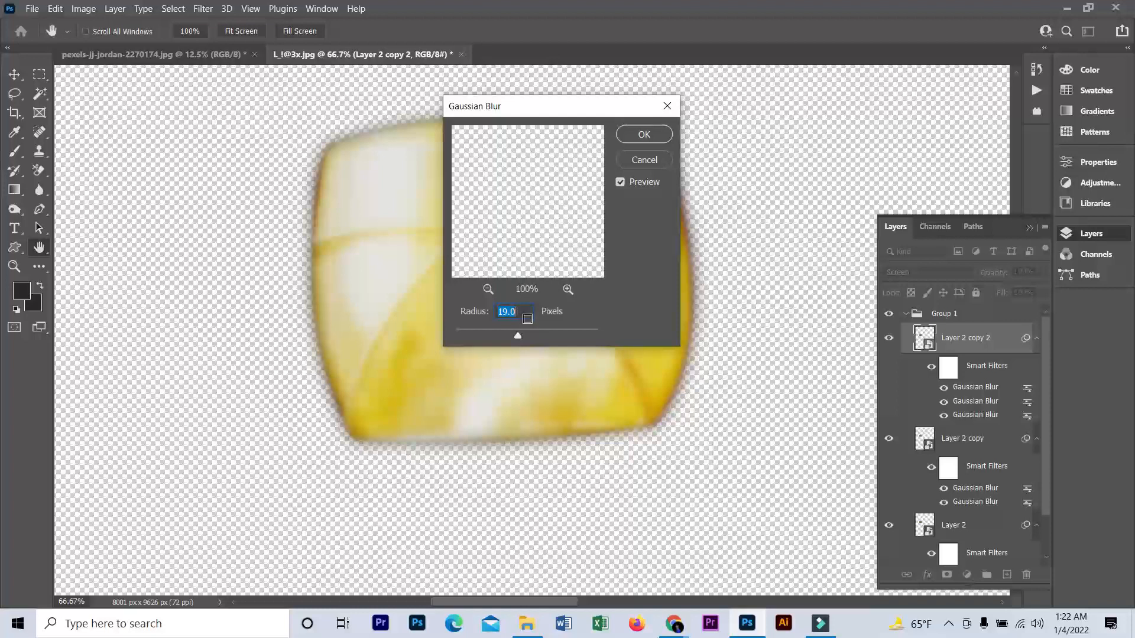
text(90)
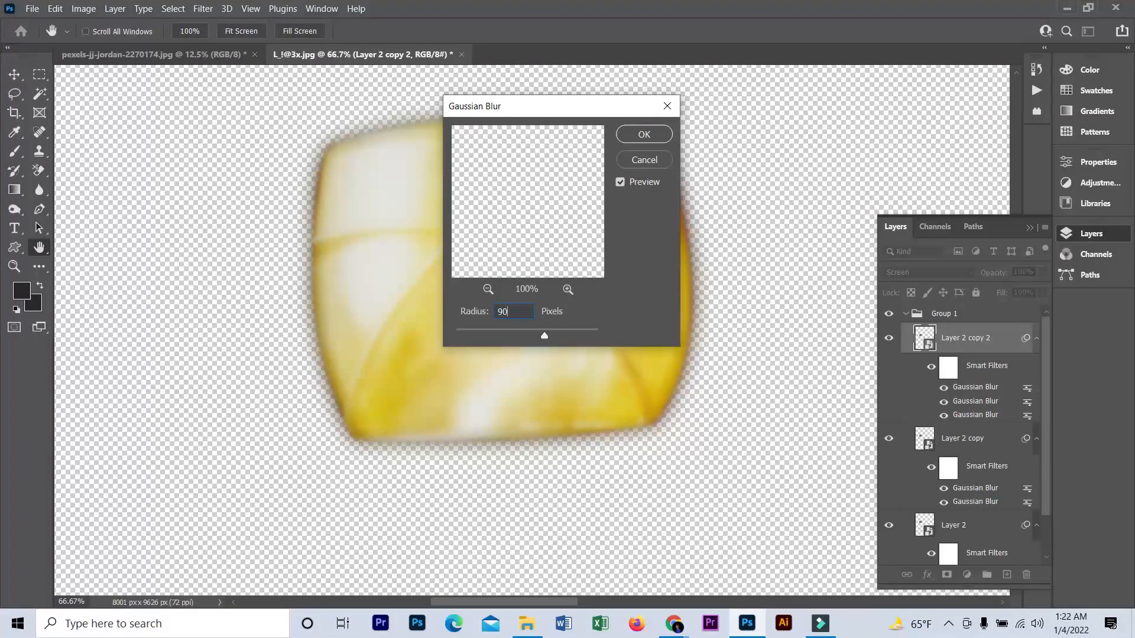
key(Return)
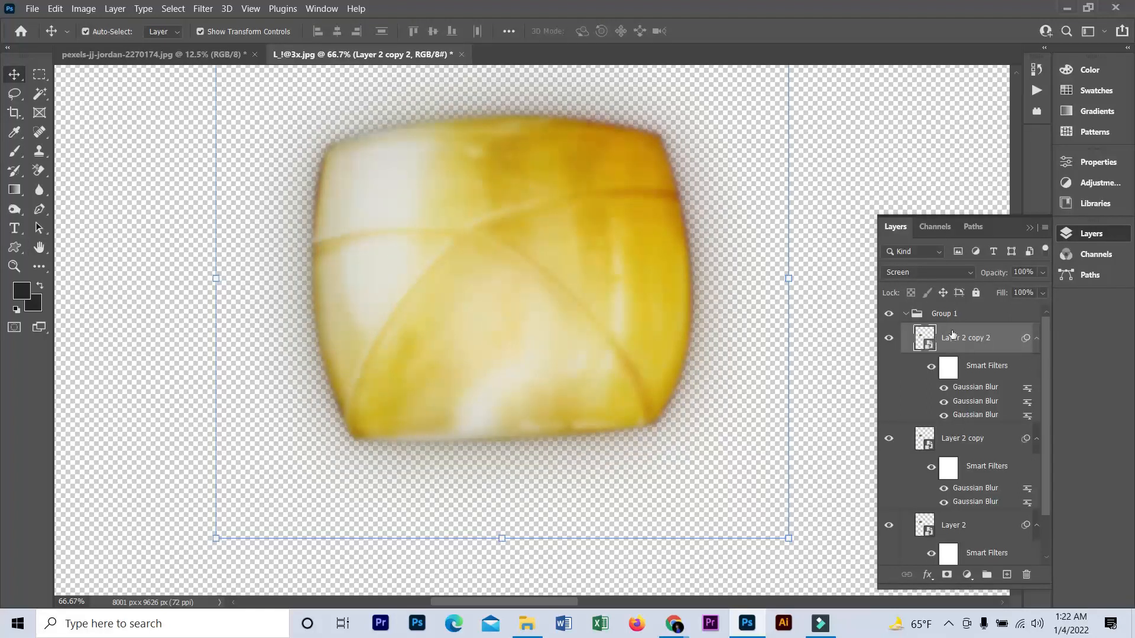
- Duplicate Layer 2 copy 2 and apply an additional Gaussian Blur with a radius of 190 pixels to the new copy
right_click(958, 339)
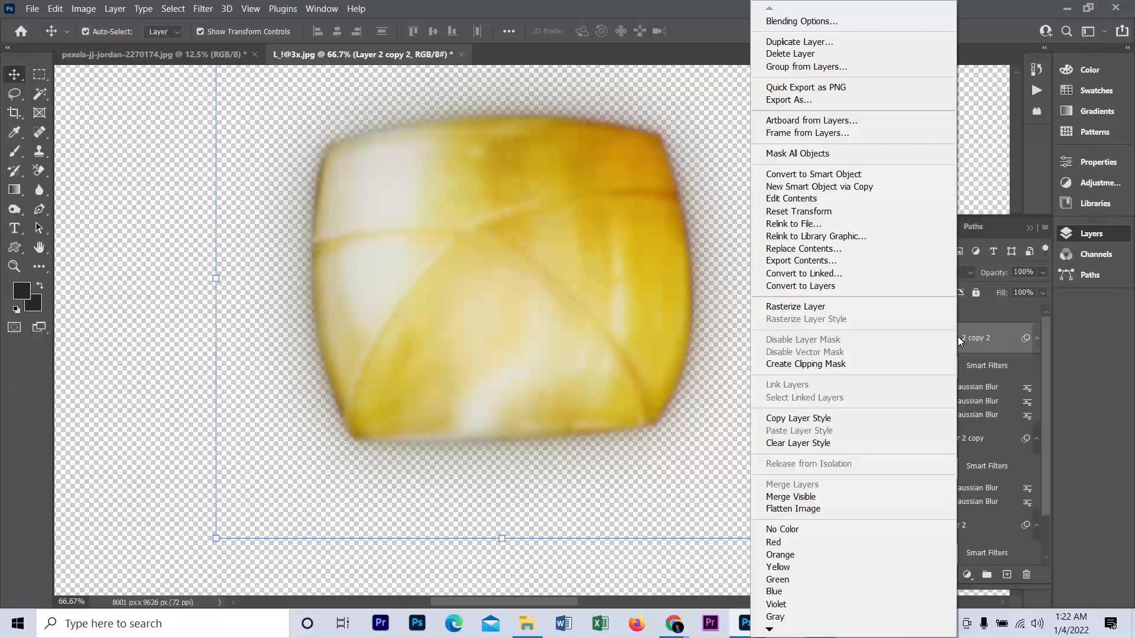
click(799, 42)
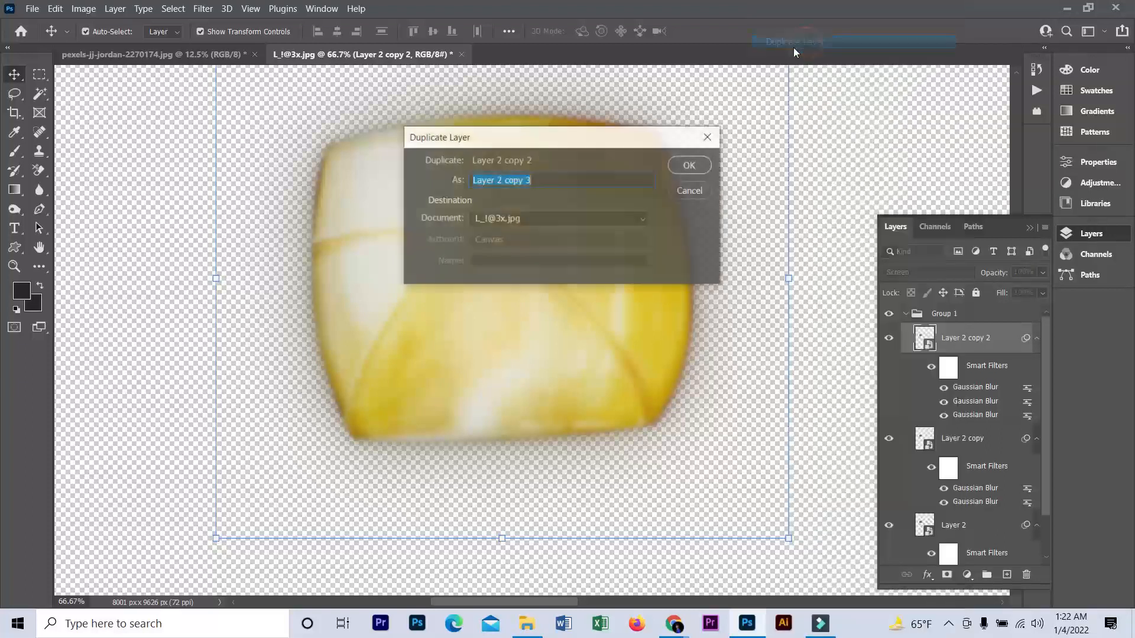
click(690, 166)
click(202, 8)
mouse_move(228, 185)
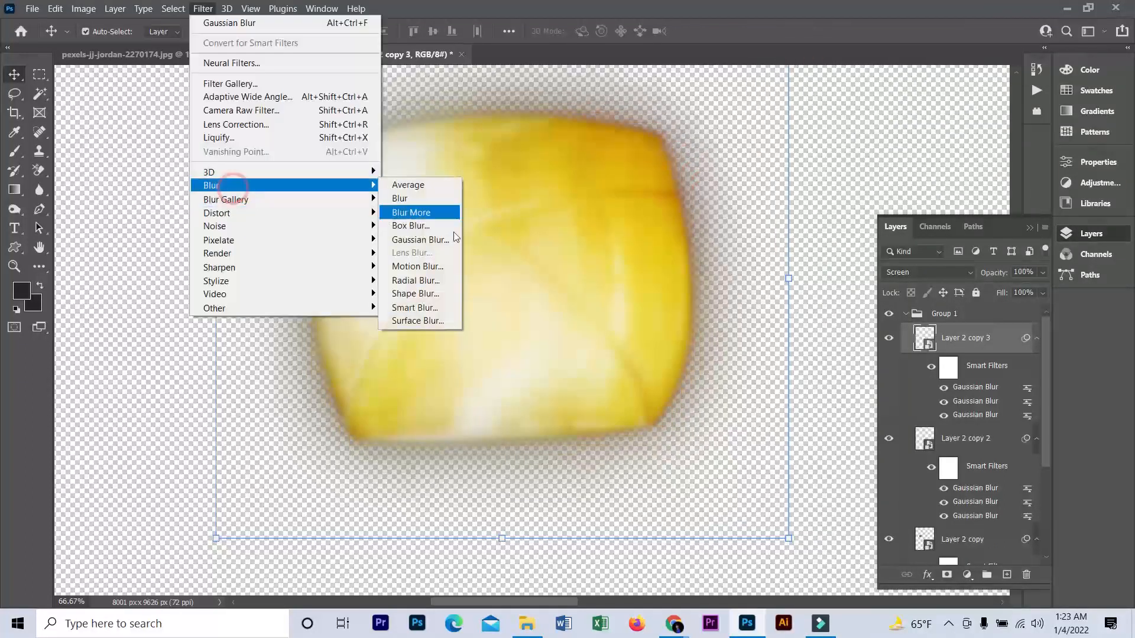
click(423, 240)
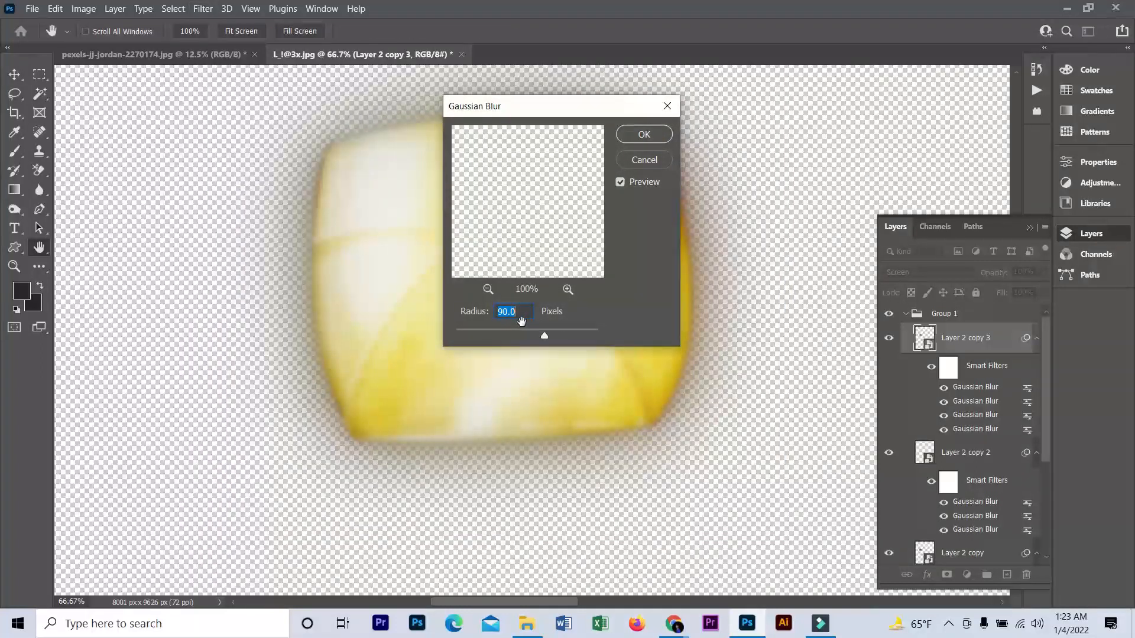
text(190)
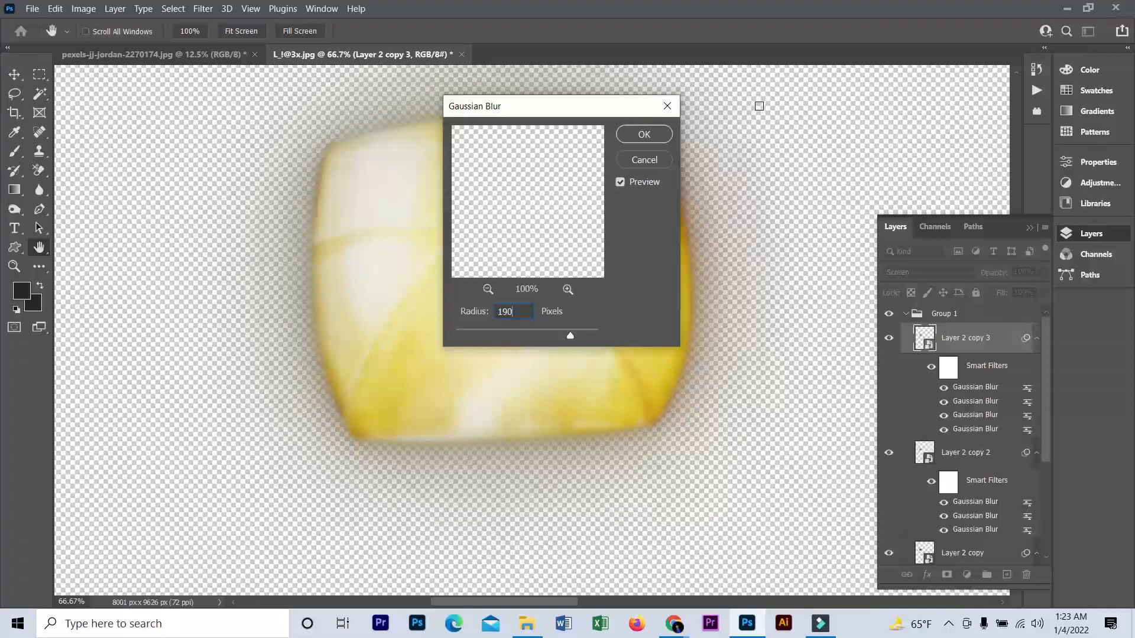
click(644, 136)
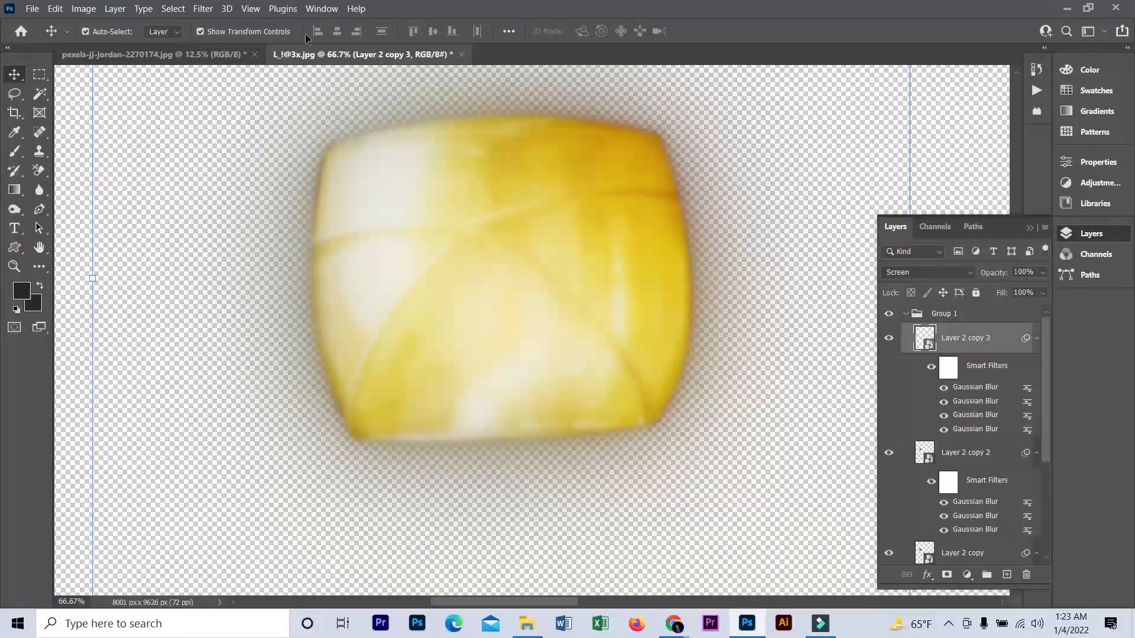
- Duplicate Layer 2 copy 3 and apply an additional Gaussian Blur with a radius of 360 pixels to the new copy
right_click(972, 340)
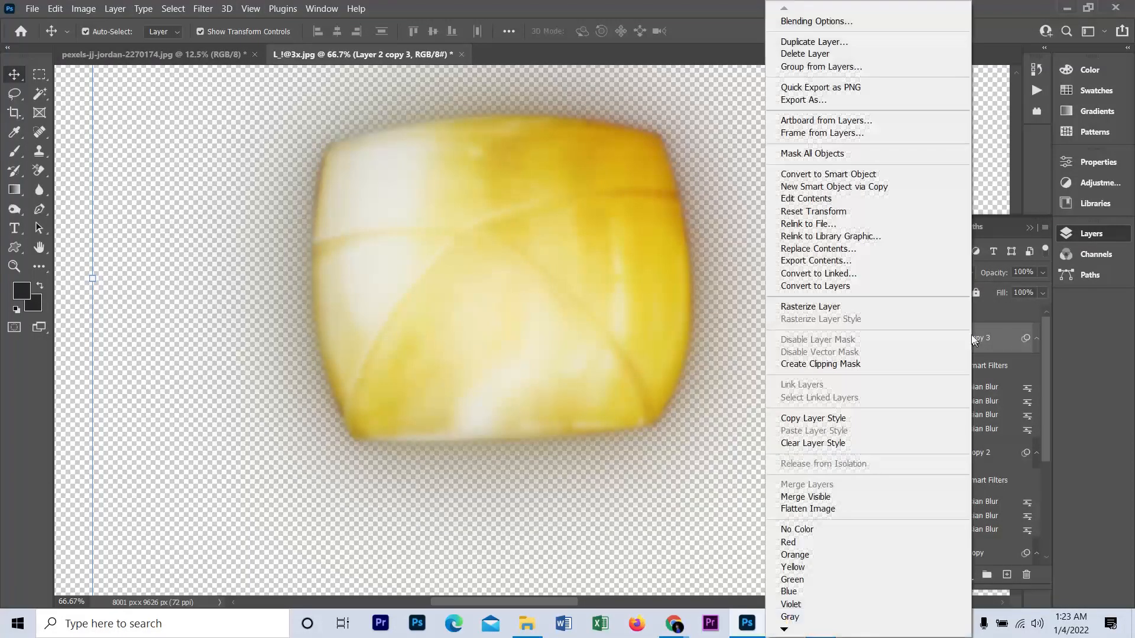
click(834, 44)
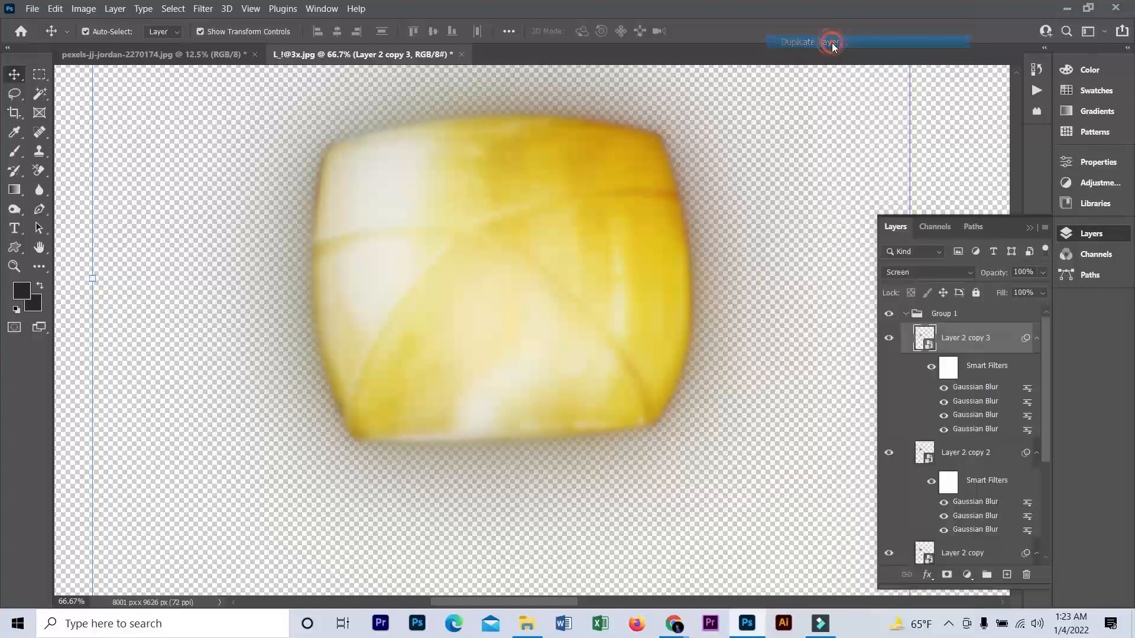
click(690, 165)
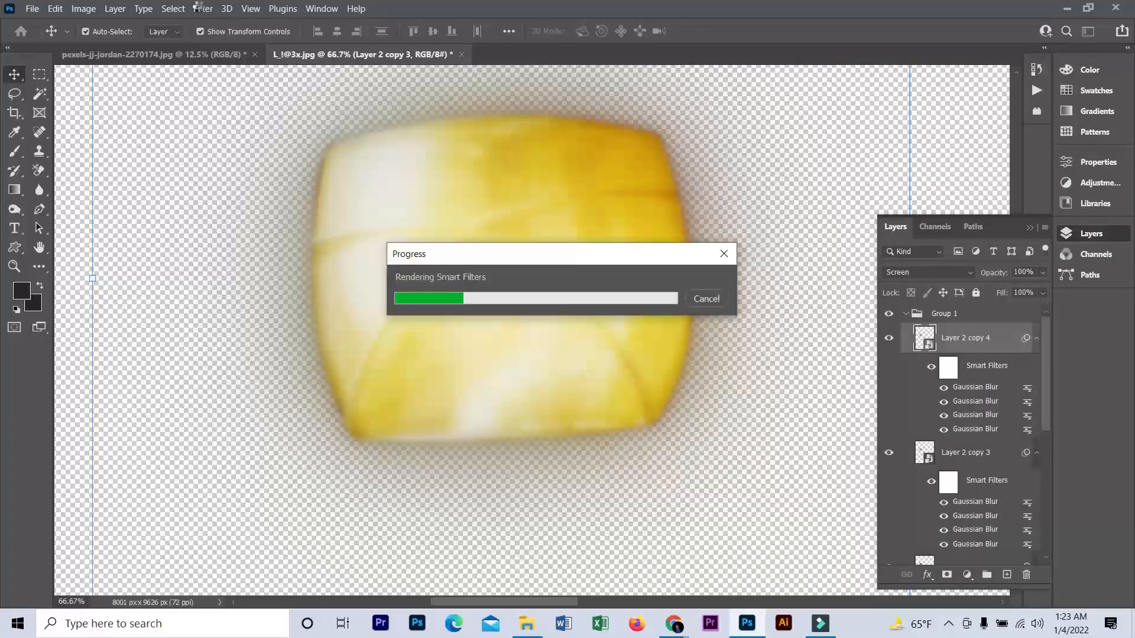
click(199, 8)
mouse_move(275, 183)
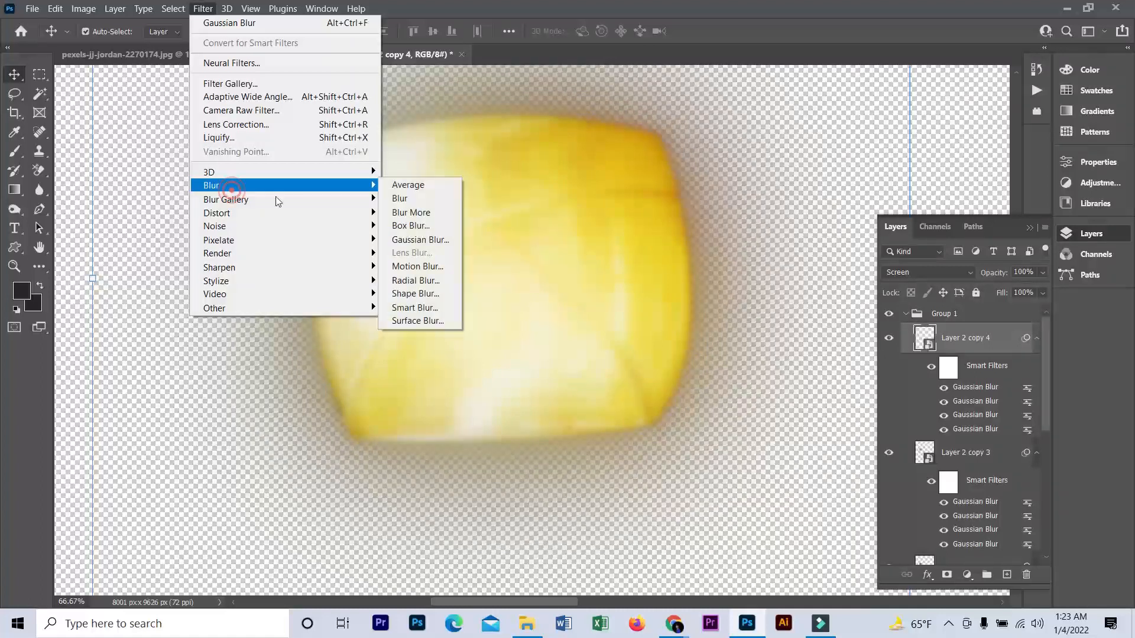
click(435, 240)
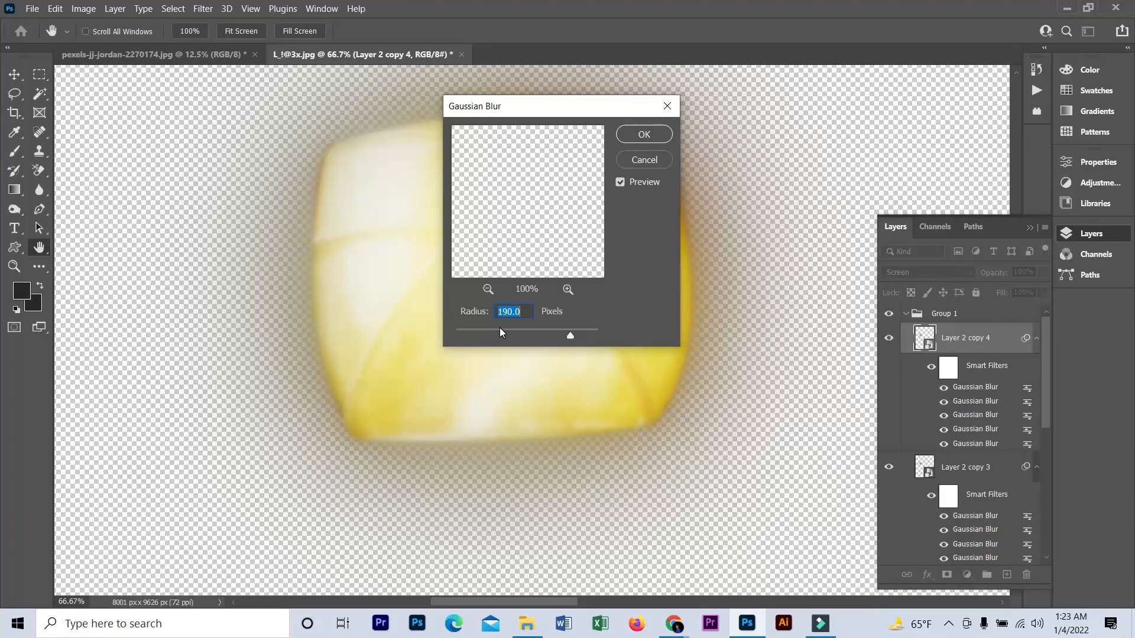
text(360)
key(Return)
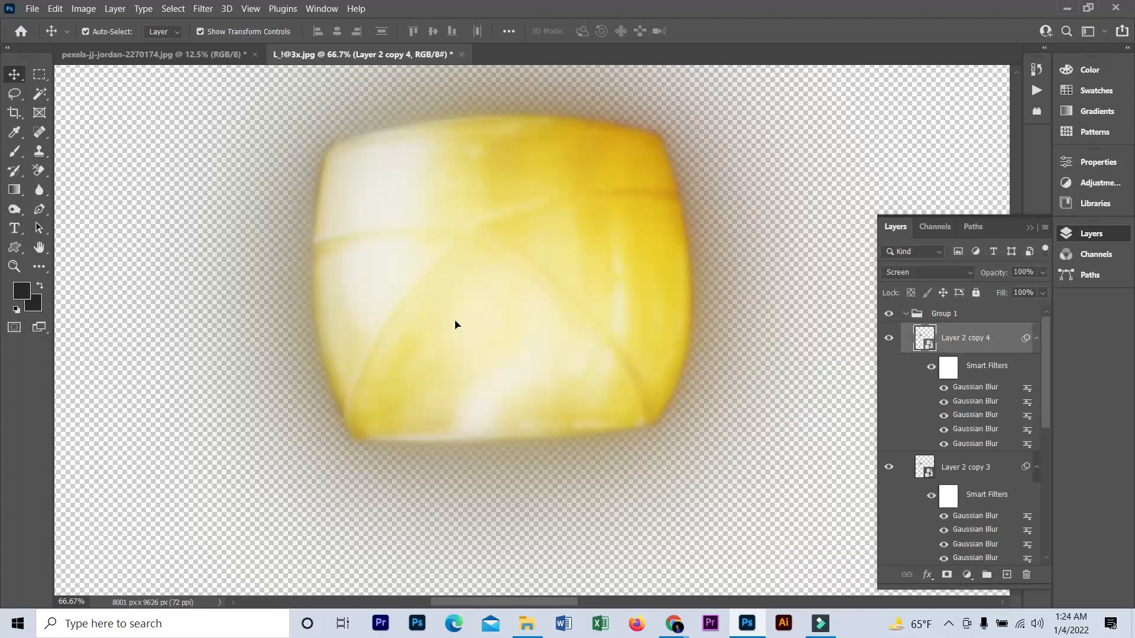
- Duplicate Layer 2 copy 4 and apply an additional Gaussian Blur with a radius of 600 pixels to the new copy
scroll(719, 315, up, 1)
right_click(963, 337)
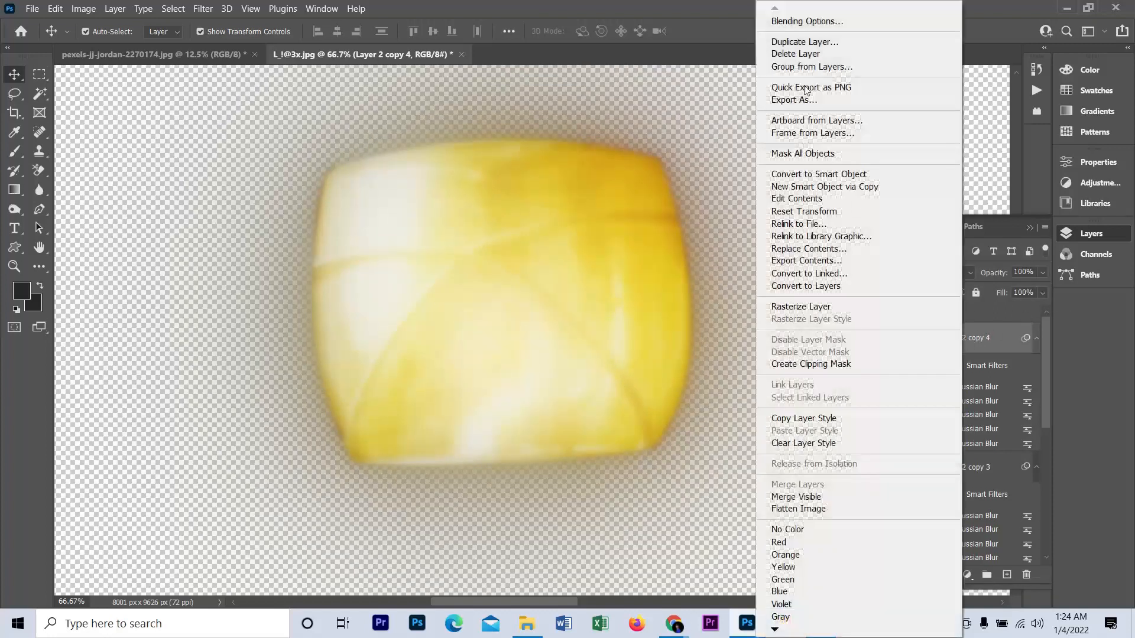
click(801, 42)
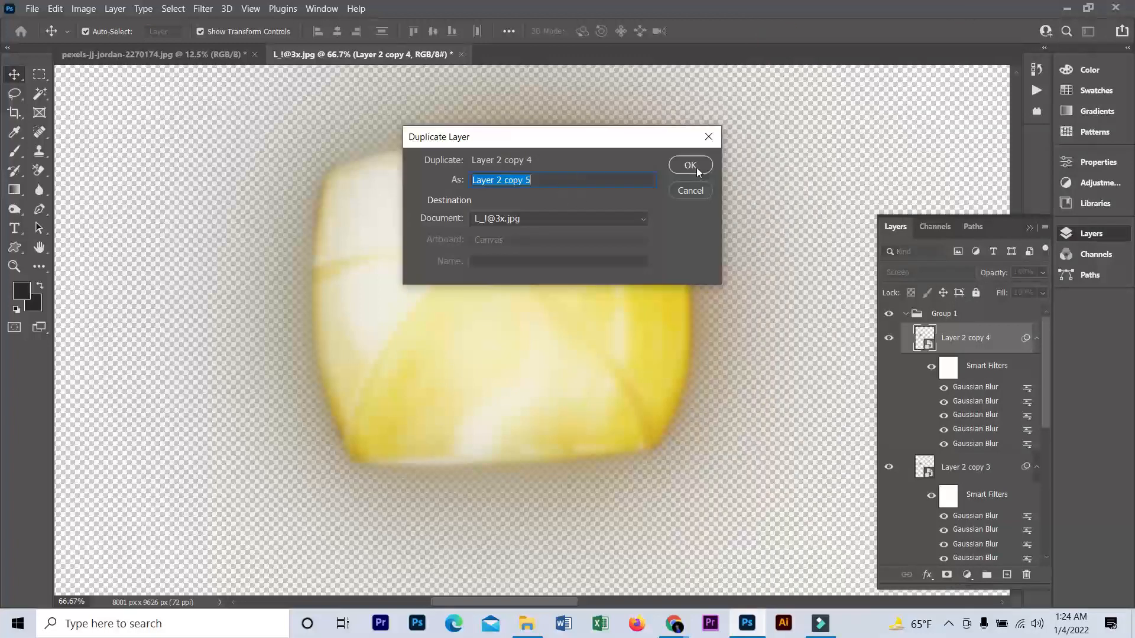
click(690, 166)
click(202, 8)
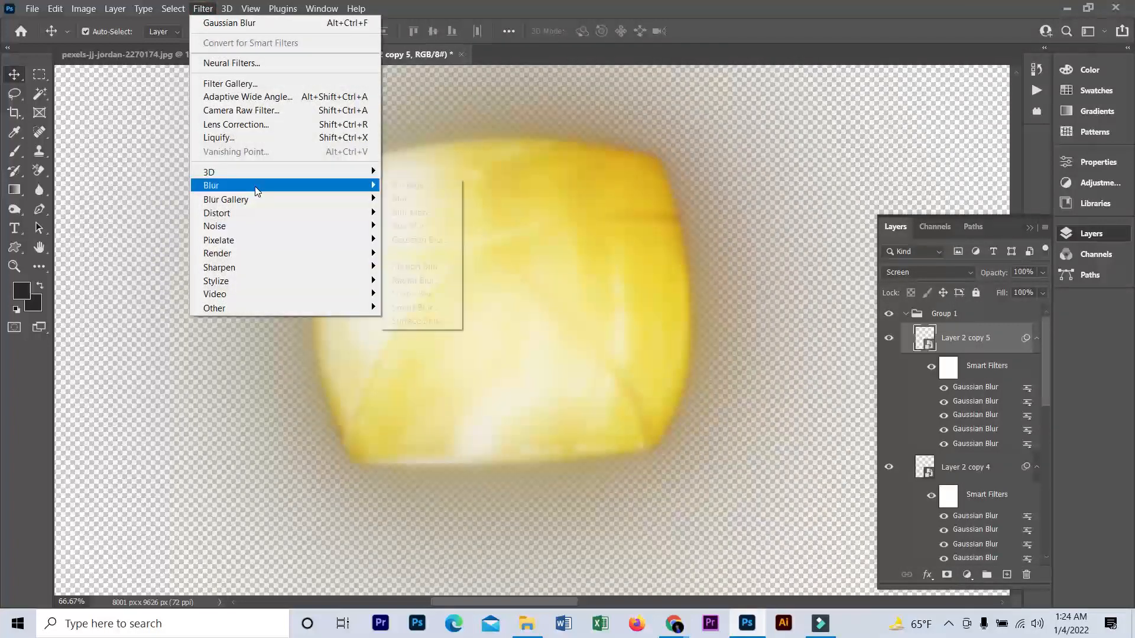
mouse_move(257, 190)
click(437, 241)
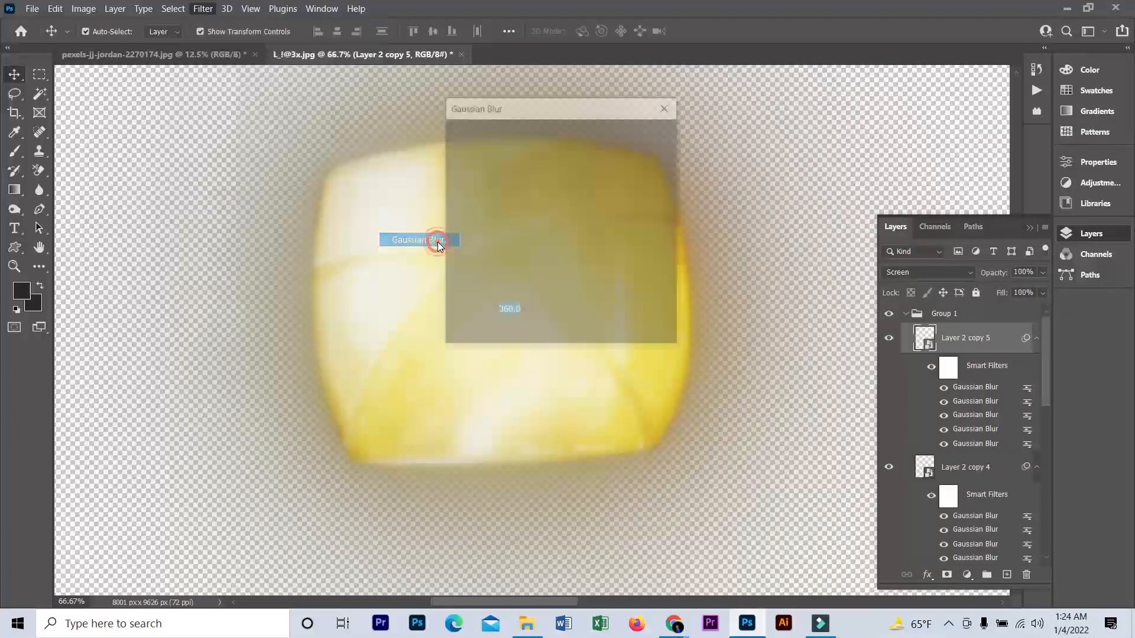
text(600)
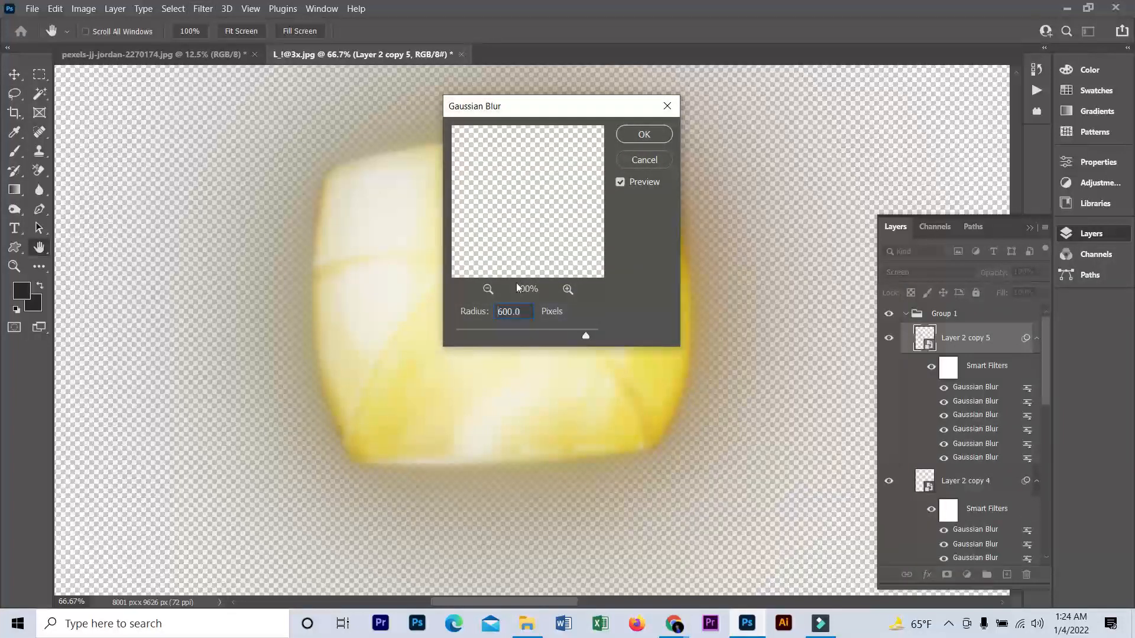
key(Return)
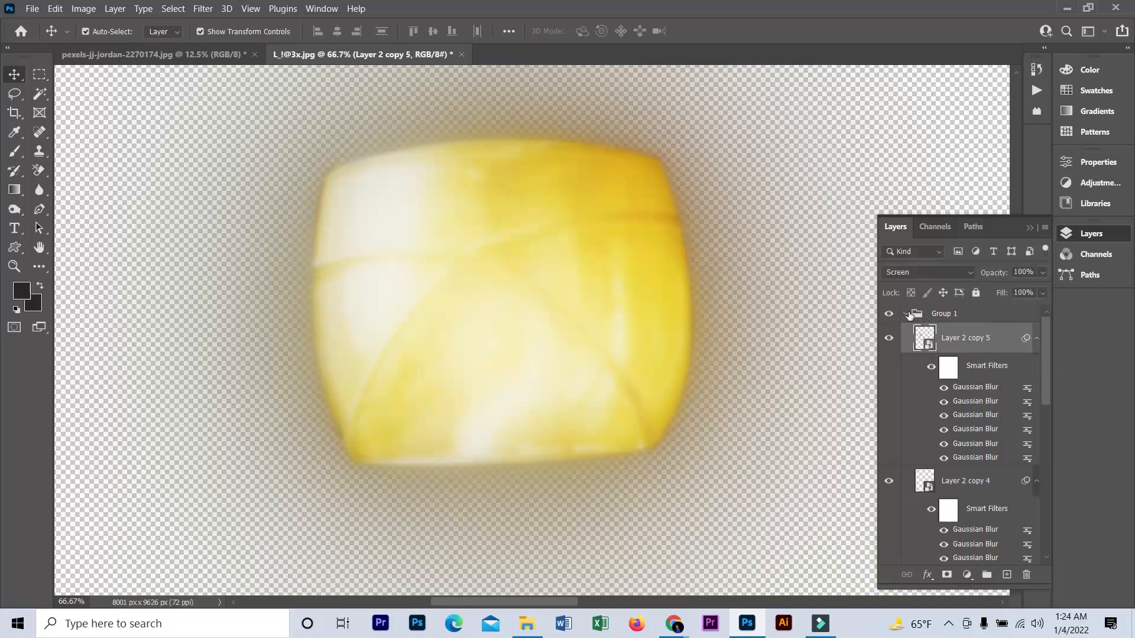
- Collapse Group 1 and make the portrait photo on Layer 1 visible beneath the glow
click(907, 314)
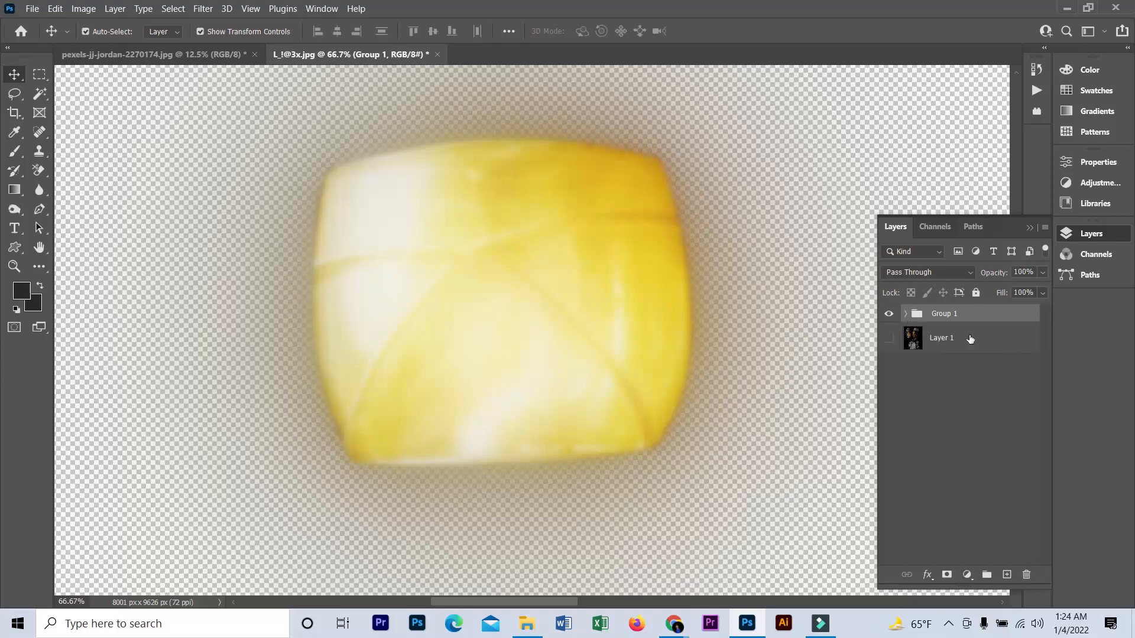
click(890, 339)
scroll(649, 318, up, 2)
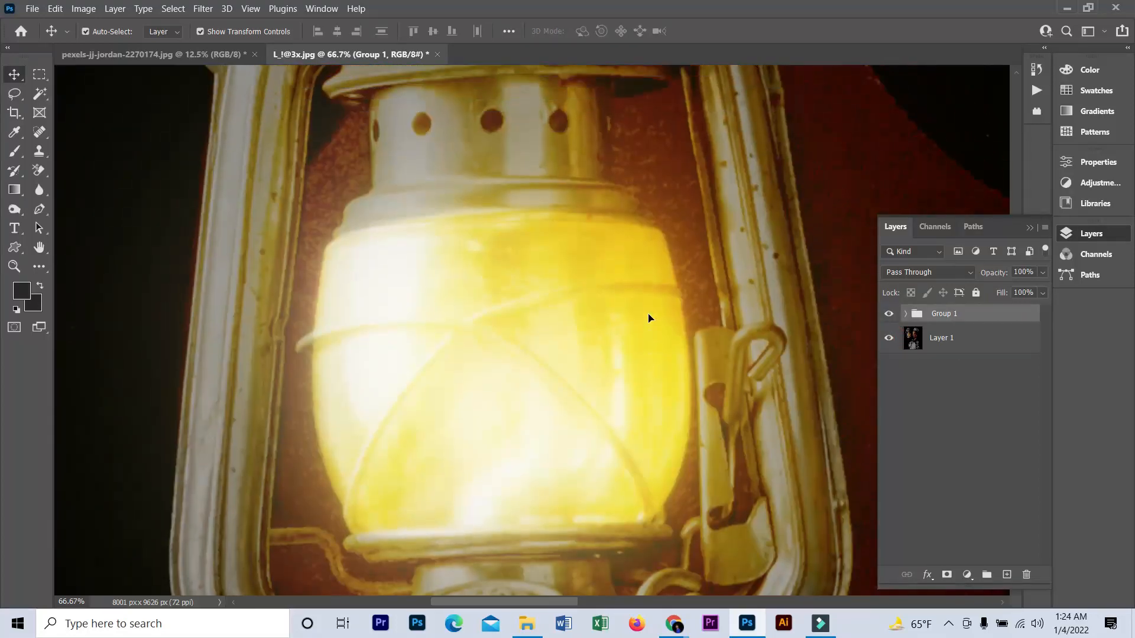
scroll(649, 320, down, 1)
- Compare the lantern with and without the glow by hiding and showing Group 1
click(892, 318)
click(891, 316)
click(891, 316)
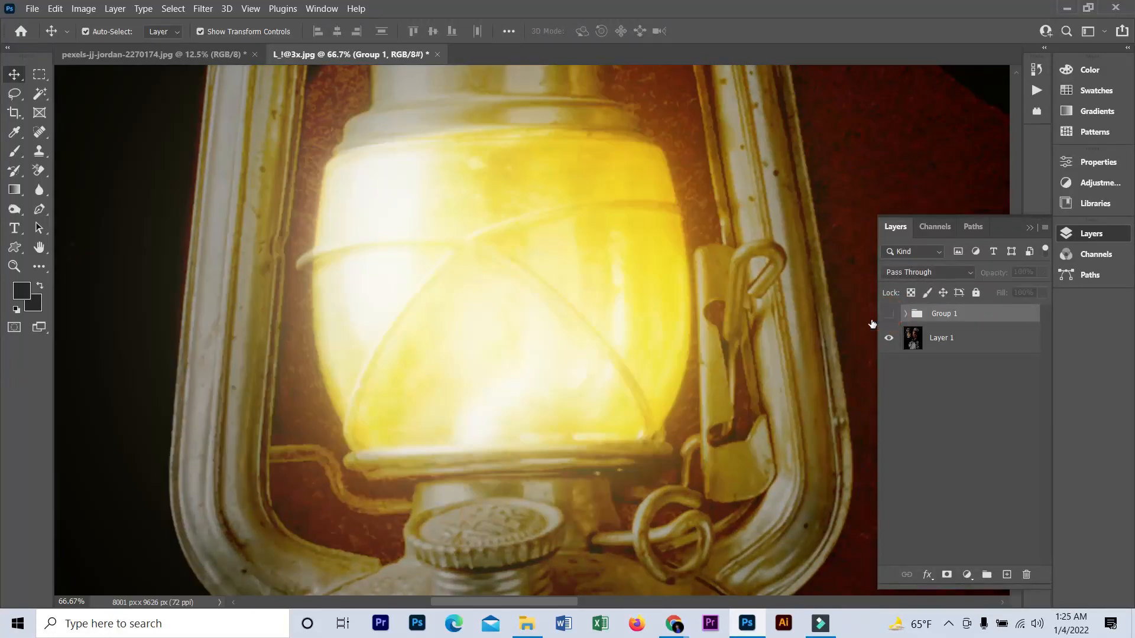
click(889, 314)
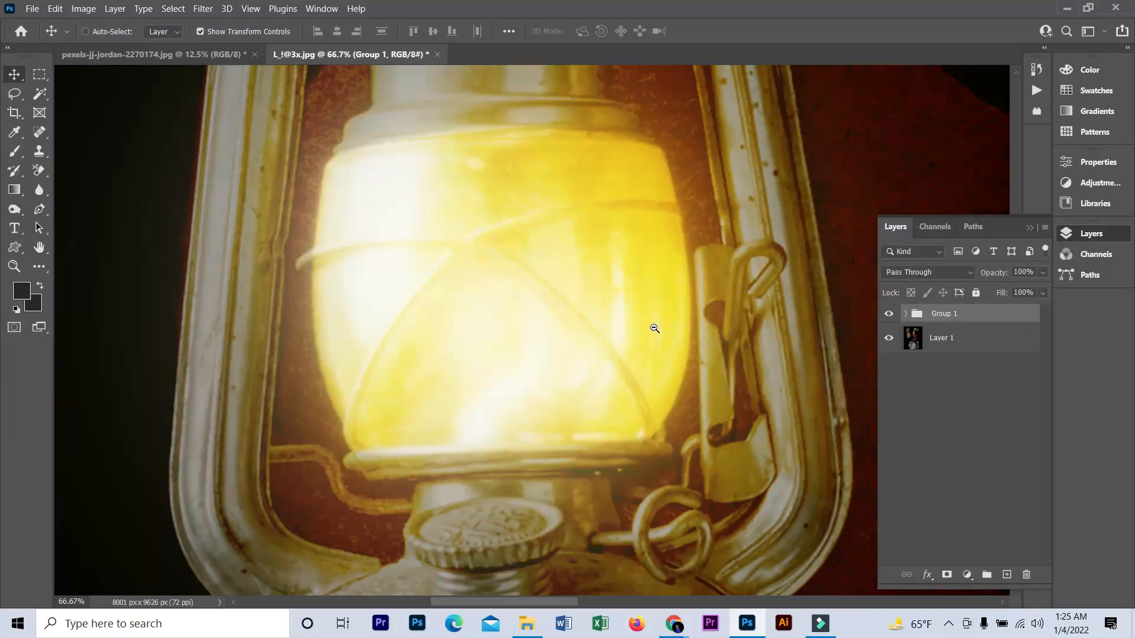
- Add a Hue/Saturation adjustment layer above Group 1 with Hue at +2 and Saturation at +58
ctrl+alt+click(654, 326)
ctrl+alt+click(655, 328)
ctrl+alt+click(655, 328)
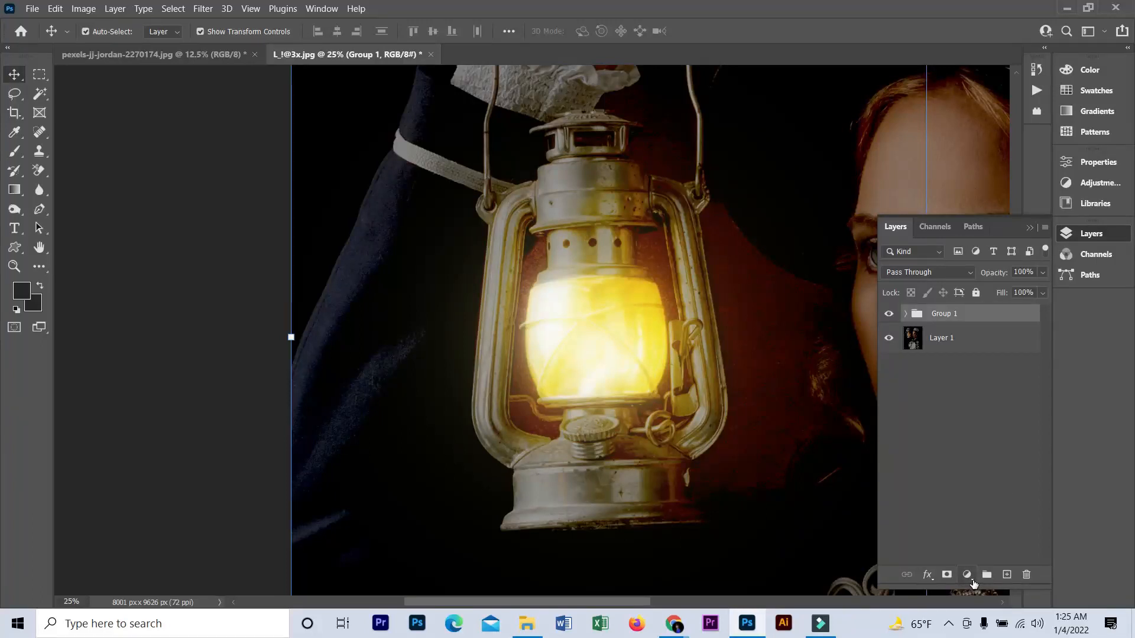
click(970, 579)
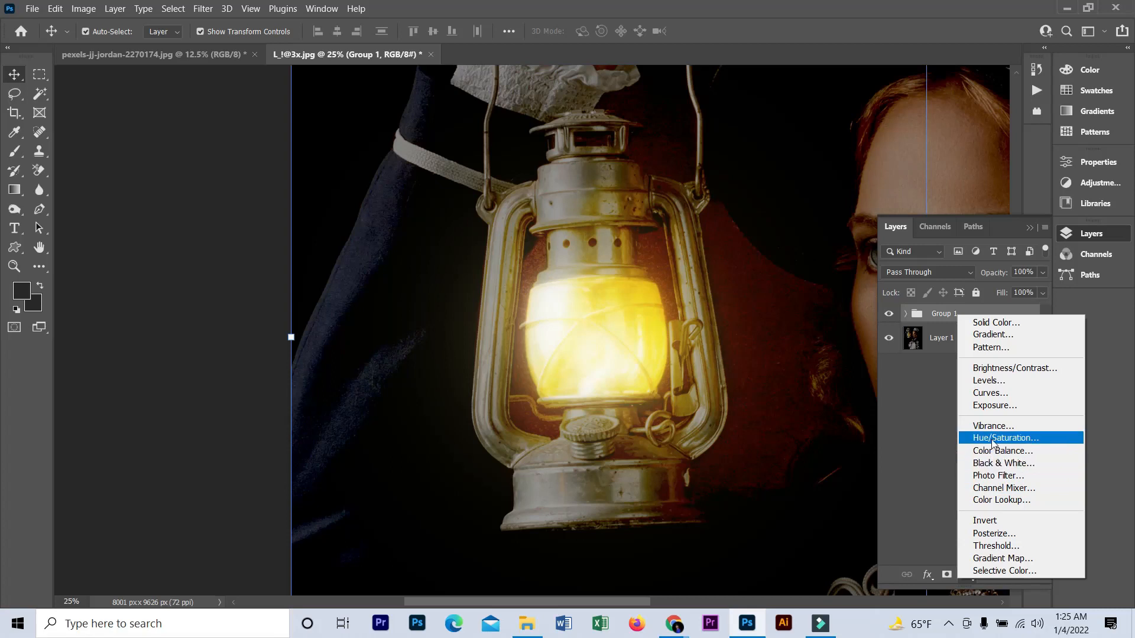
click(1024, 441)
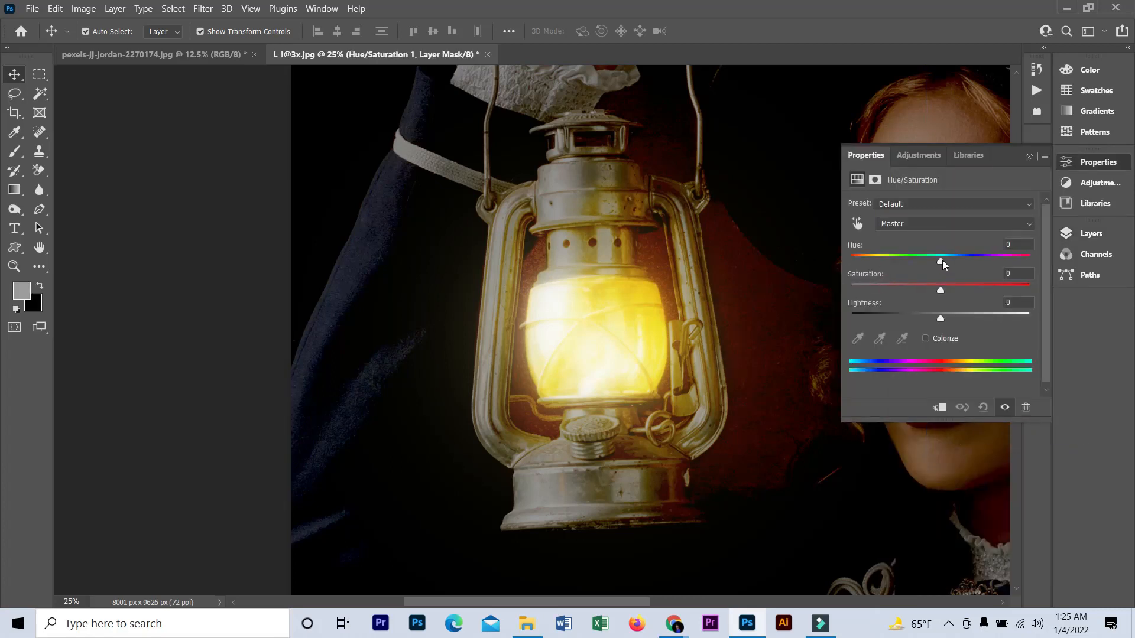
drag(942, 261, 993, 294)
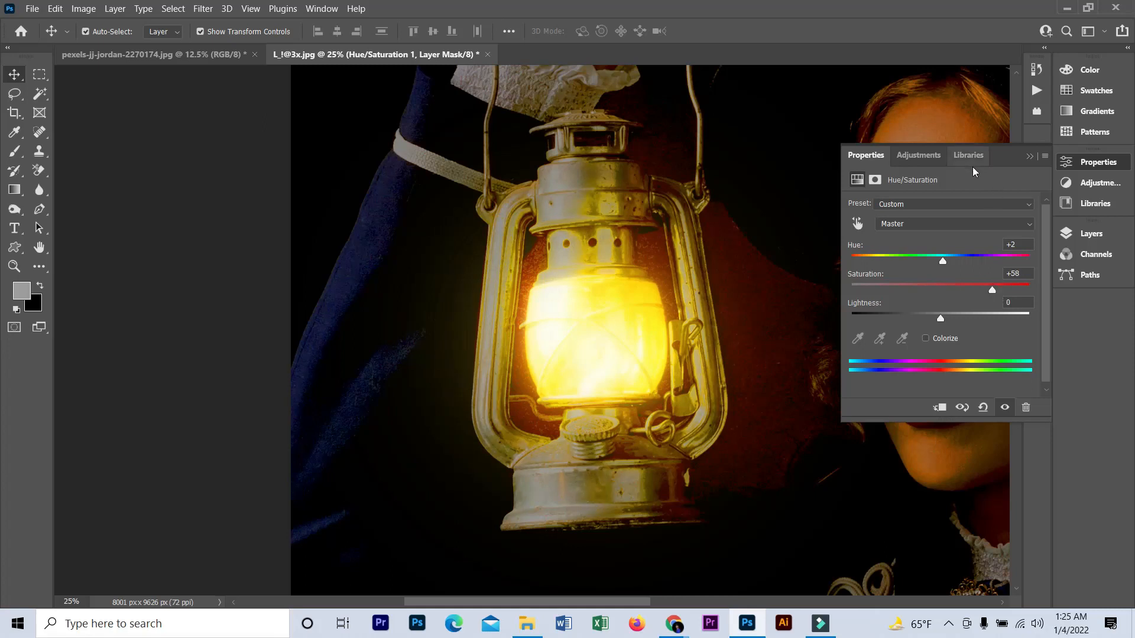
click(1030, 157)
- Add an Exposure adjustment layer above the Hue/Saturation layer with Exposure at +0.72 and Offset at -0.0167
click(1100, 233)
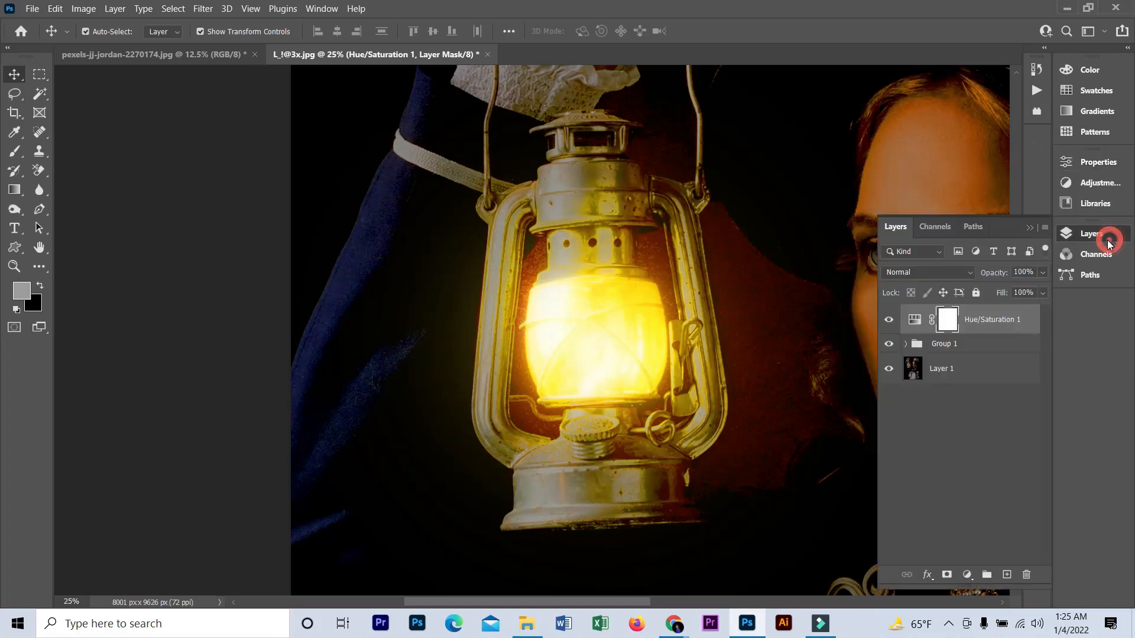
click(968, 575)
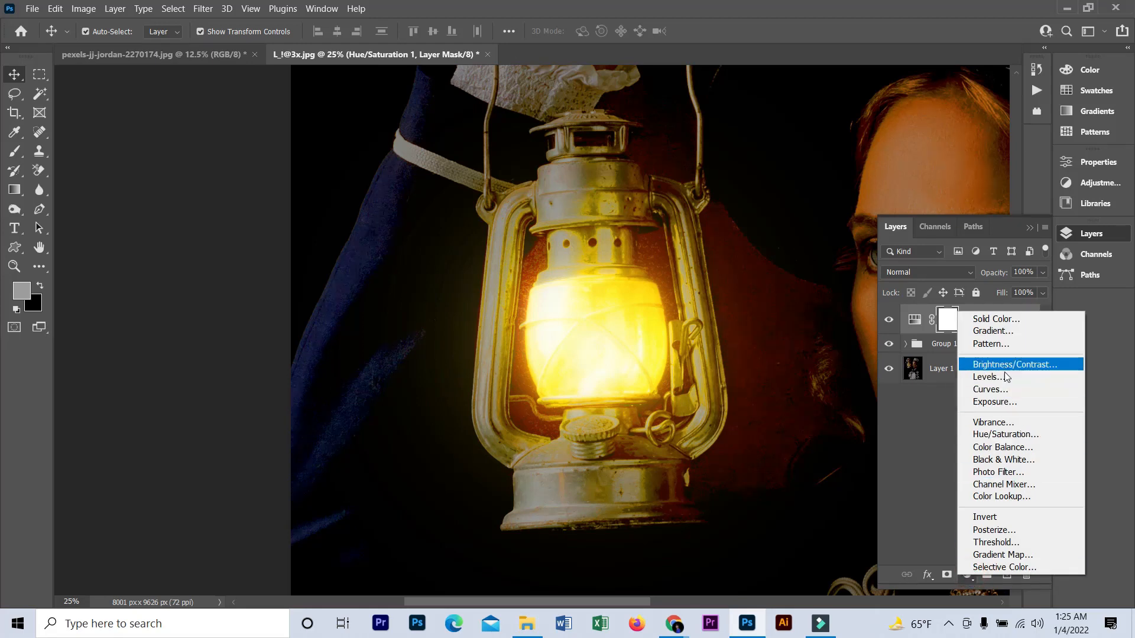
click(995, 402)
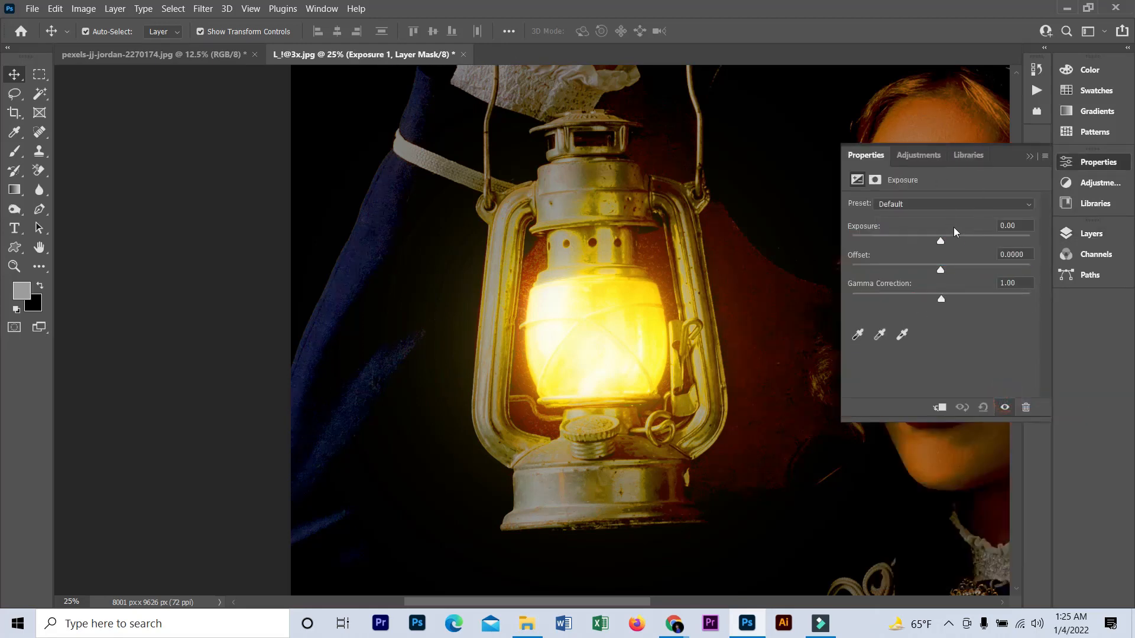
mouse_move(942, 240)
mouse_down()
mouse_move(964, 243)
mouse_move(949, 249)
mouse_up()
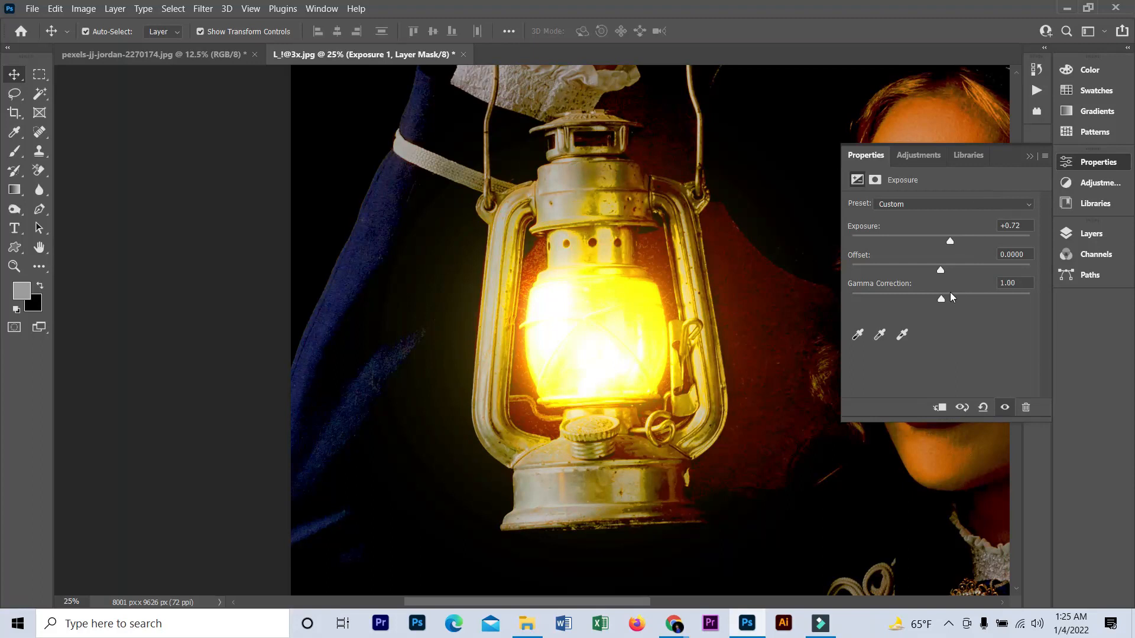
drag(943, 269, 938, 271)
click(1029, 157)
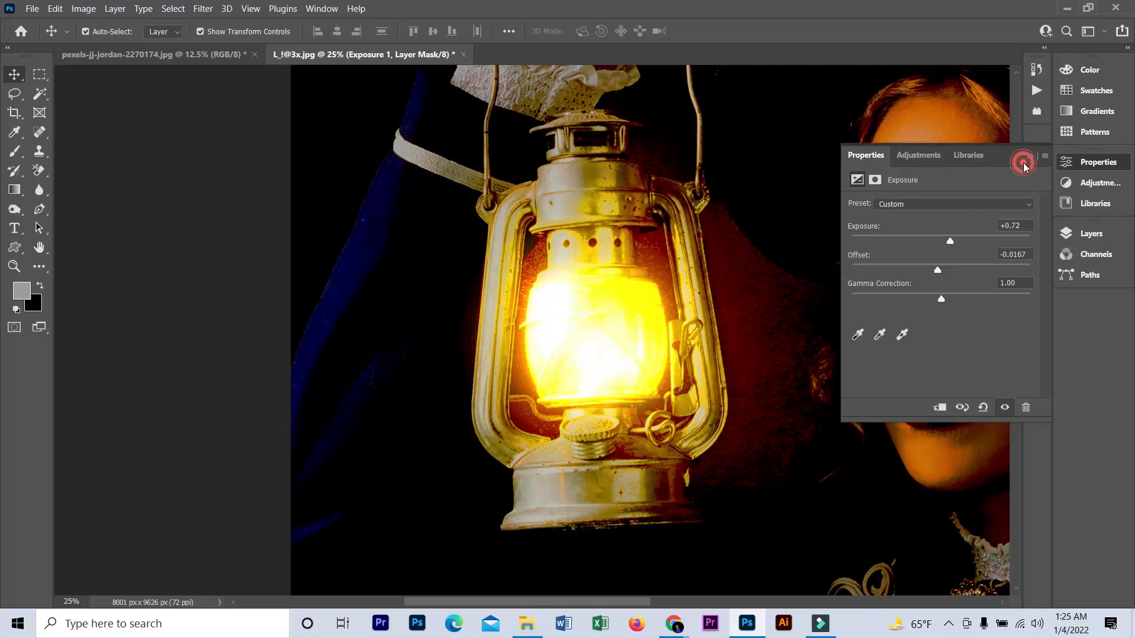
- Add a blank layer directly above Layer 1, with an Exposure adjustment layer over it set to an Exposure of -2.06
ctrl+alt+click(835, 311)
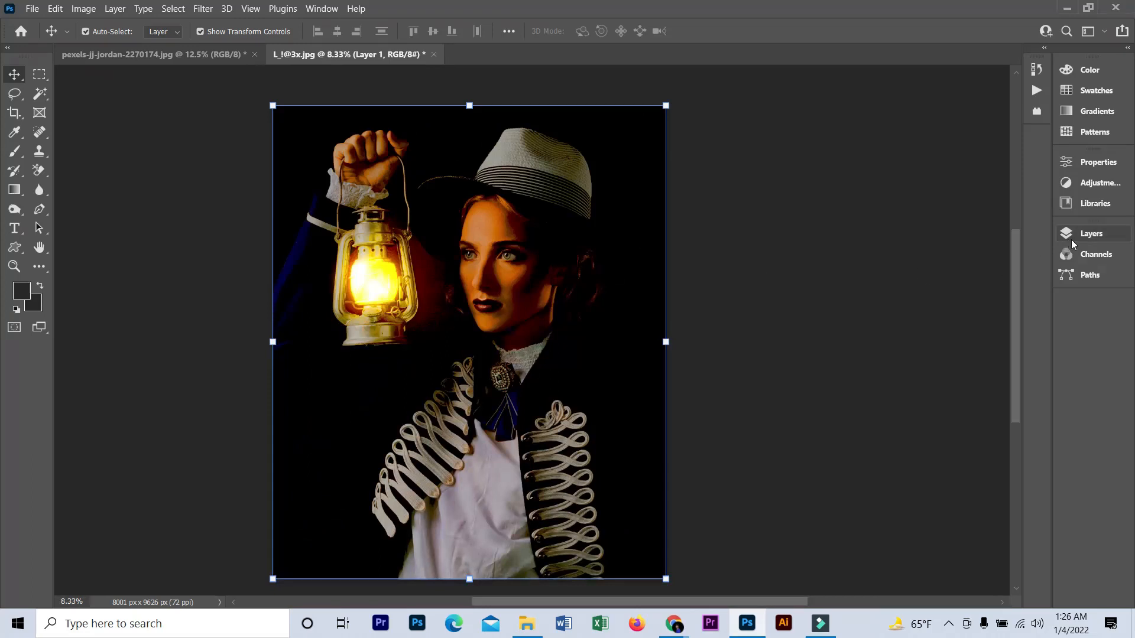
click(1072, 240)
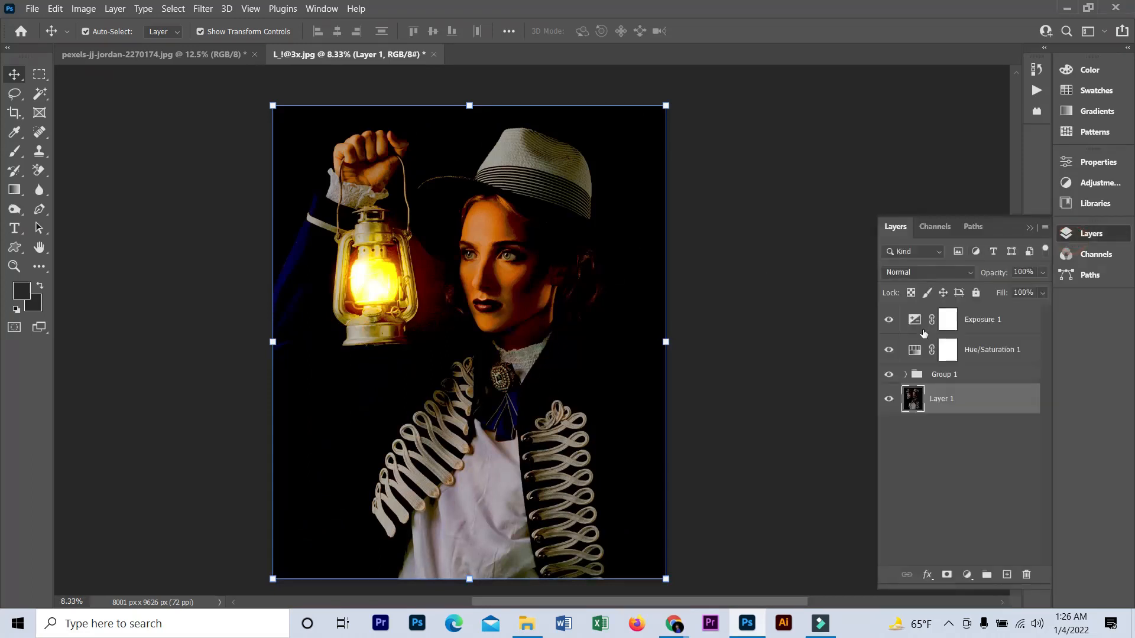
click(1007, 574)
click(968, 574)
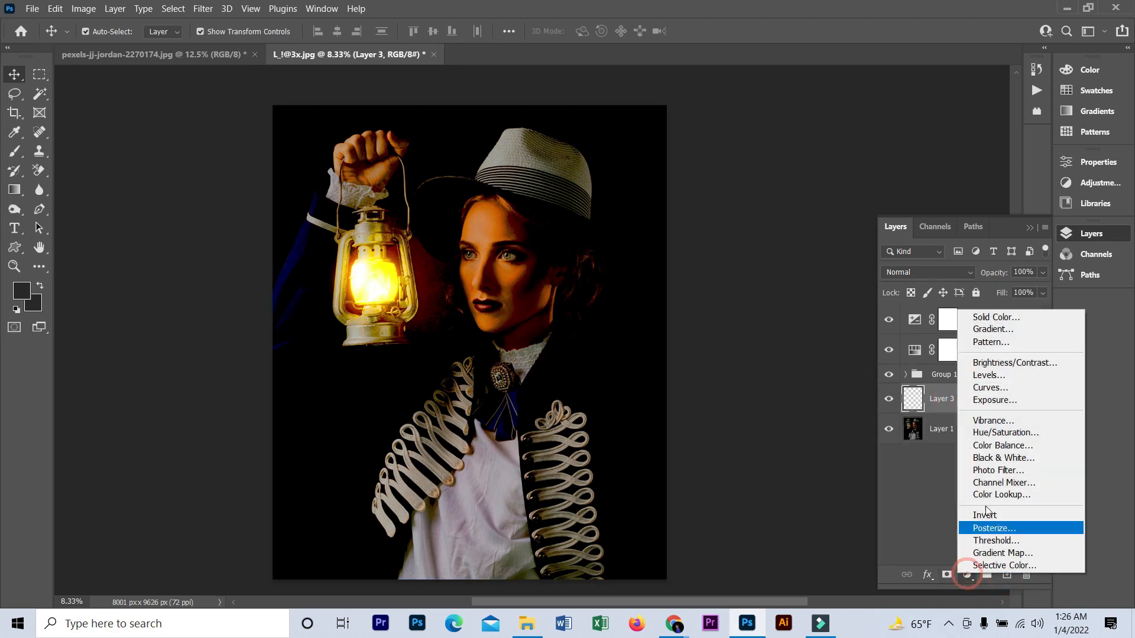
click(998, 400)
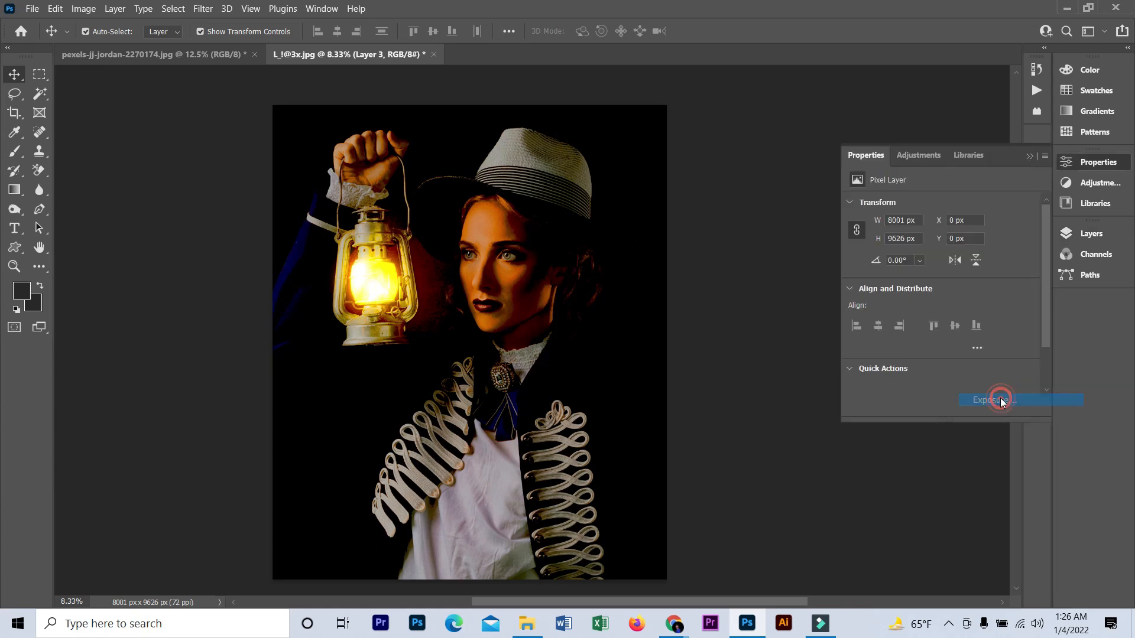
drag(939, 239, 913, 247)
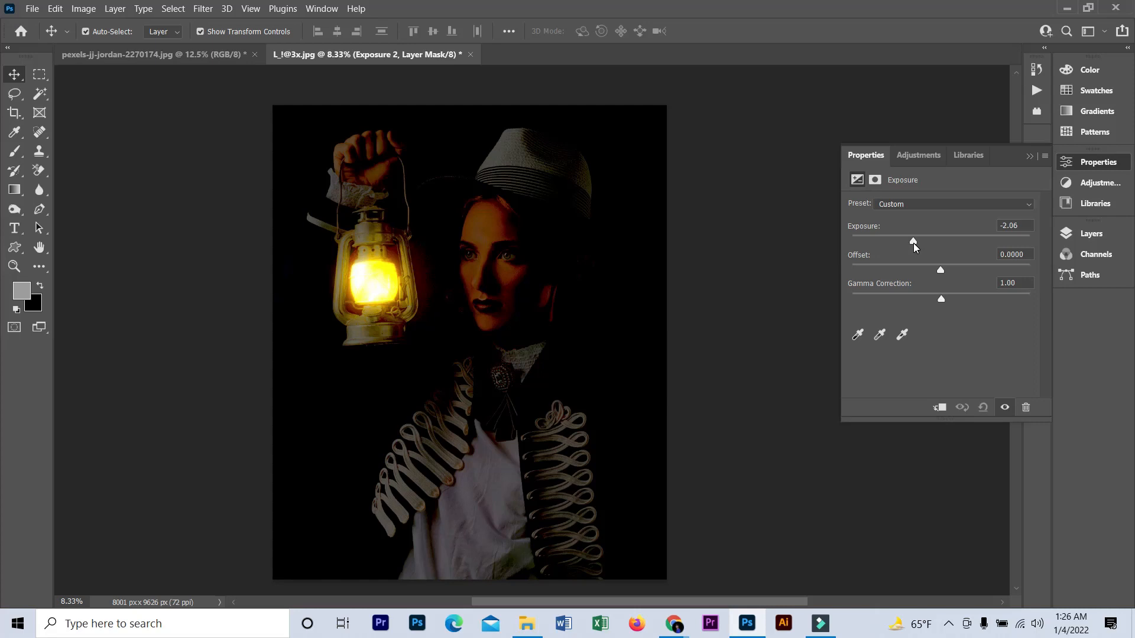
click(1026, 157)
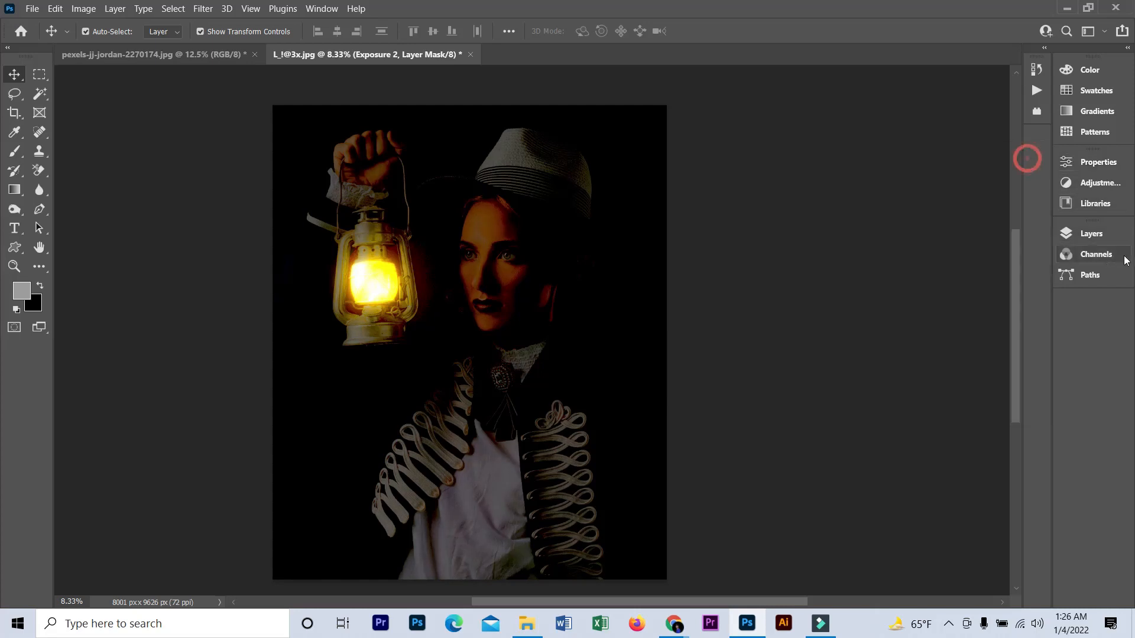
- Group the Exposure 1, Hue/Saturation 1, Exposure 2 and Layer 3 layers together
click(1097, 235)
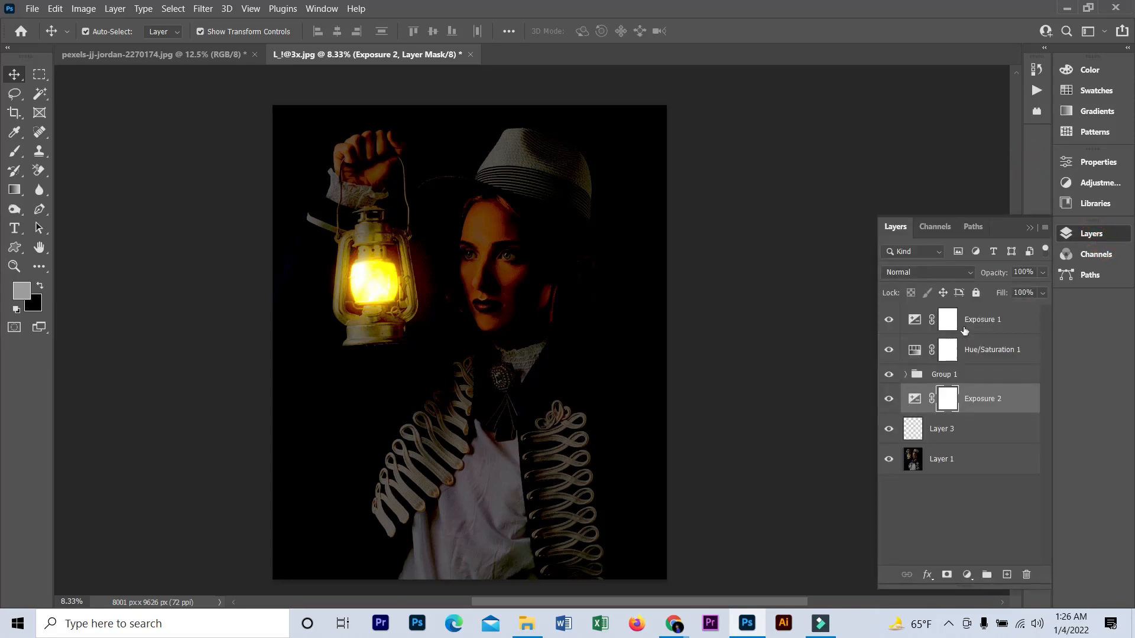
ctrl+click(981, 321)
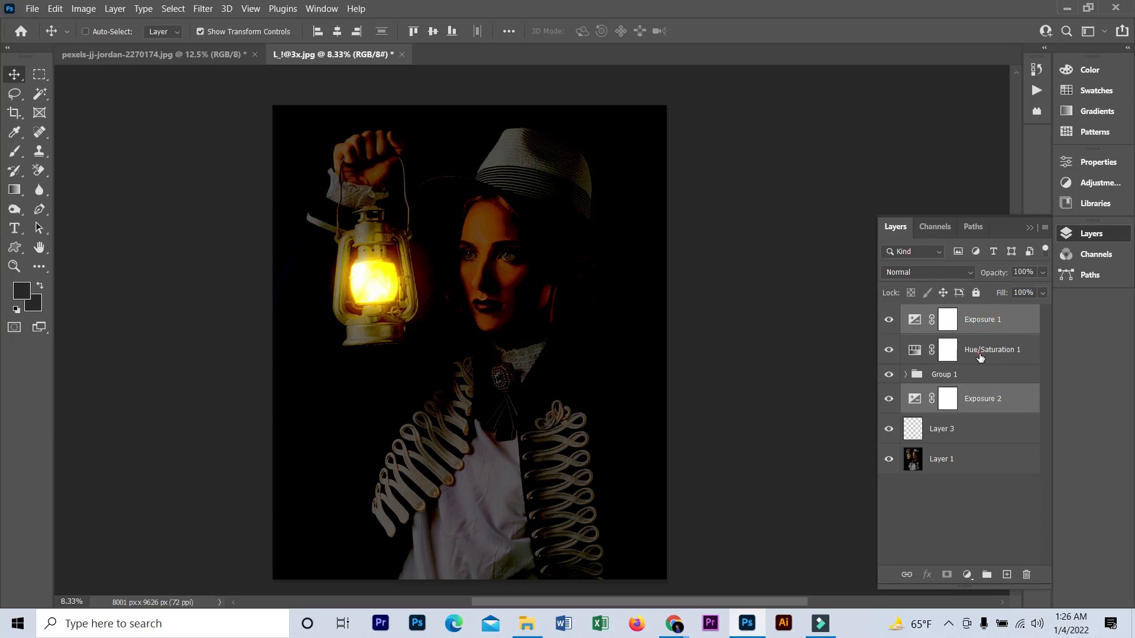
ctrl+click(980, 357)
ctrl+click(974, 399)
ctrl+click(971, 409)
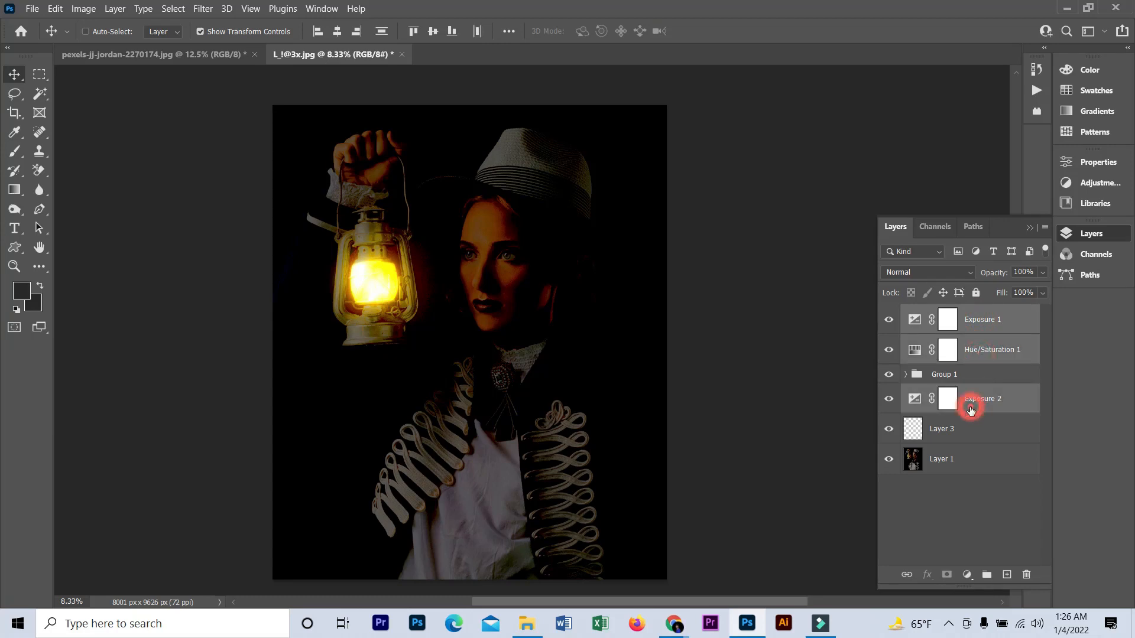
ctrl+click(961, 432)
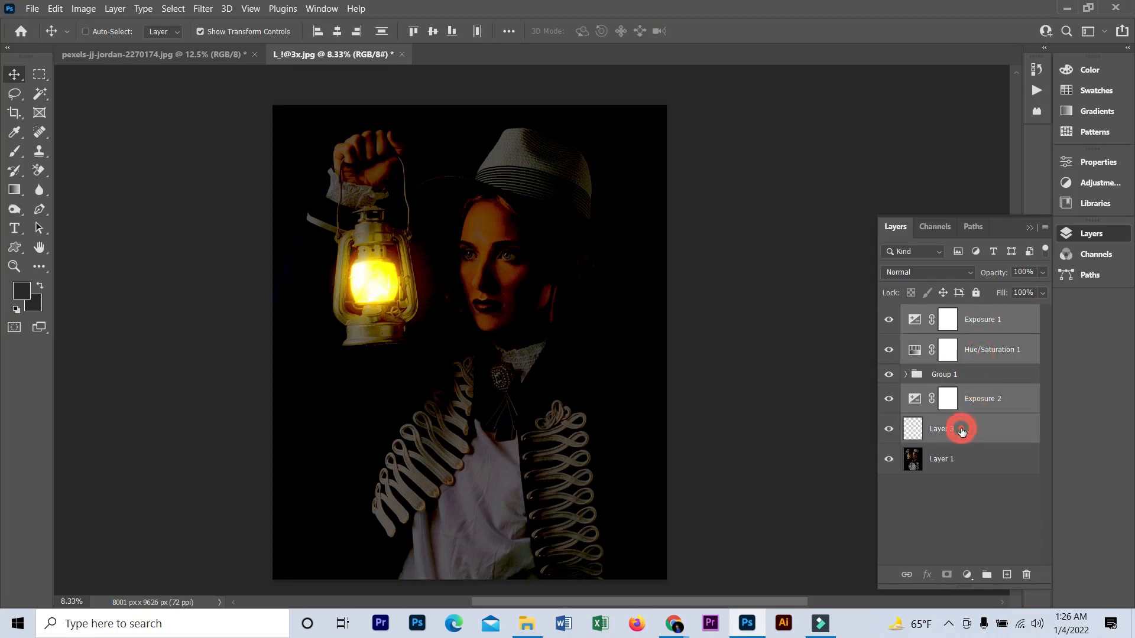
key(ctrl+g)
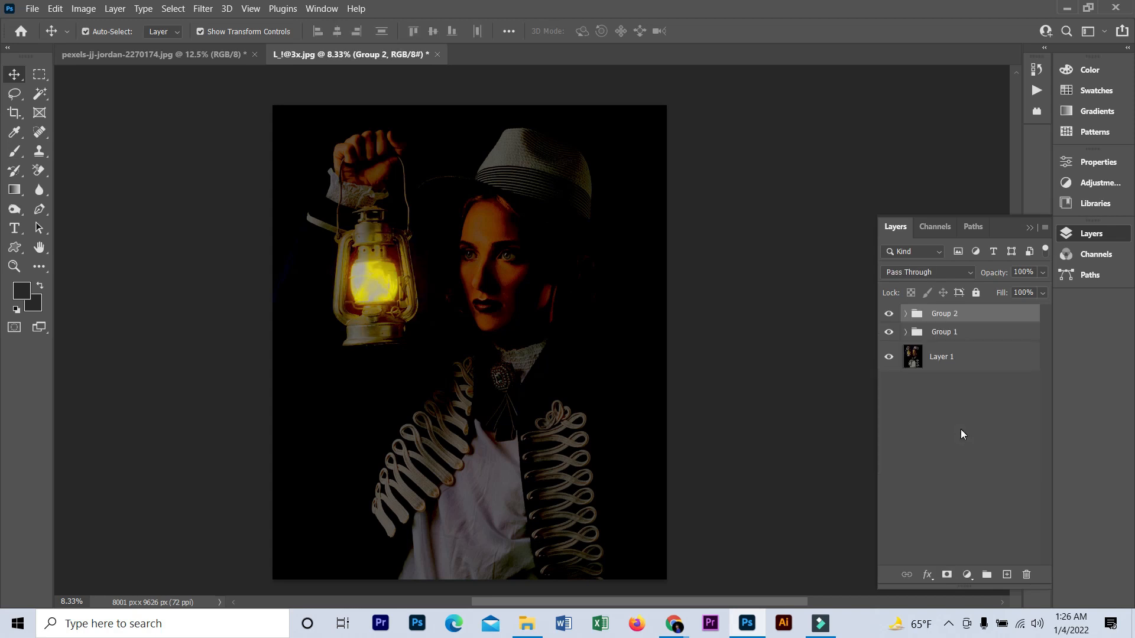
- Compare the portrait with and without the color adjustments and lantern glow by toggling the visibility of Group 2 and Group 1
click(887, 314)
click(888, 334)
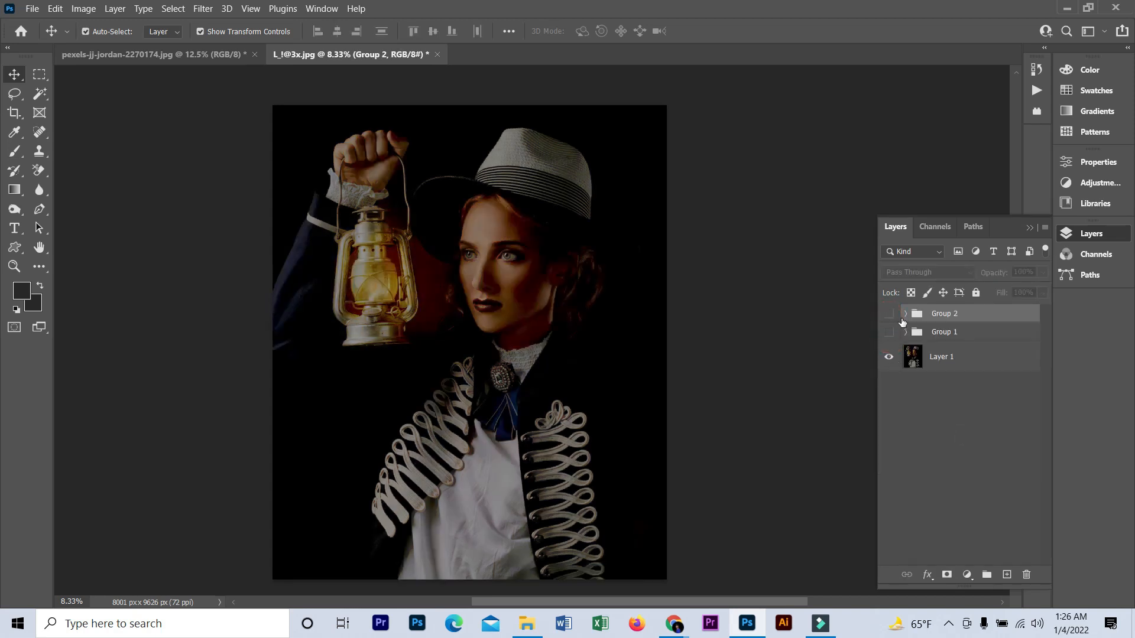
click(888, 315)
click(890, 333)
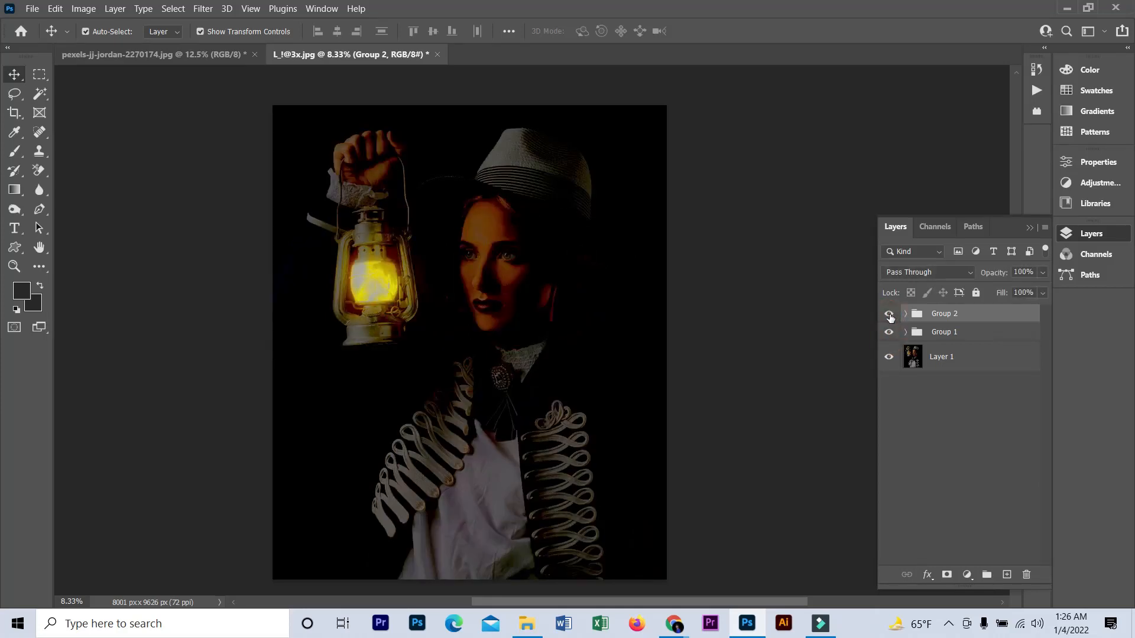
click(889, 314)
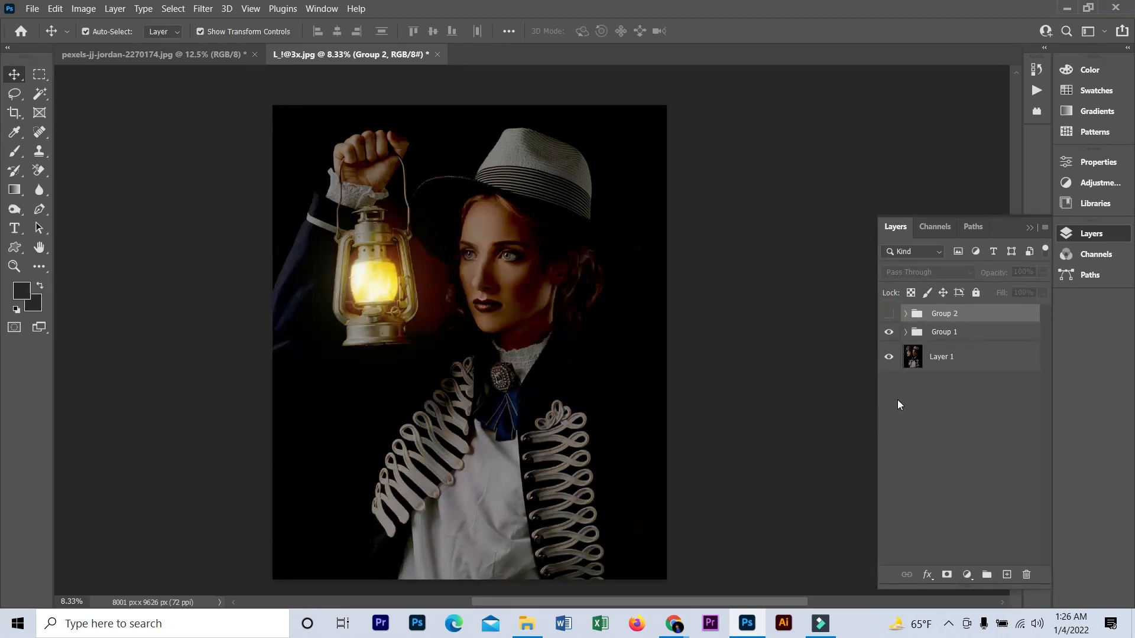
click(889, 336)
click(889, 336)
click(889, 335)
click(888, 336)
click(888, 336)
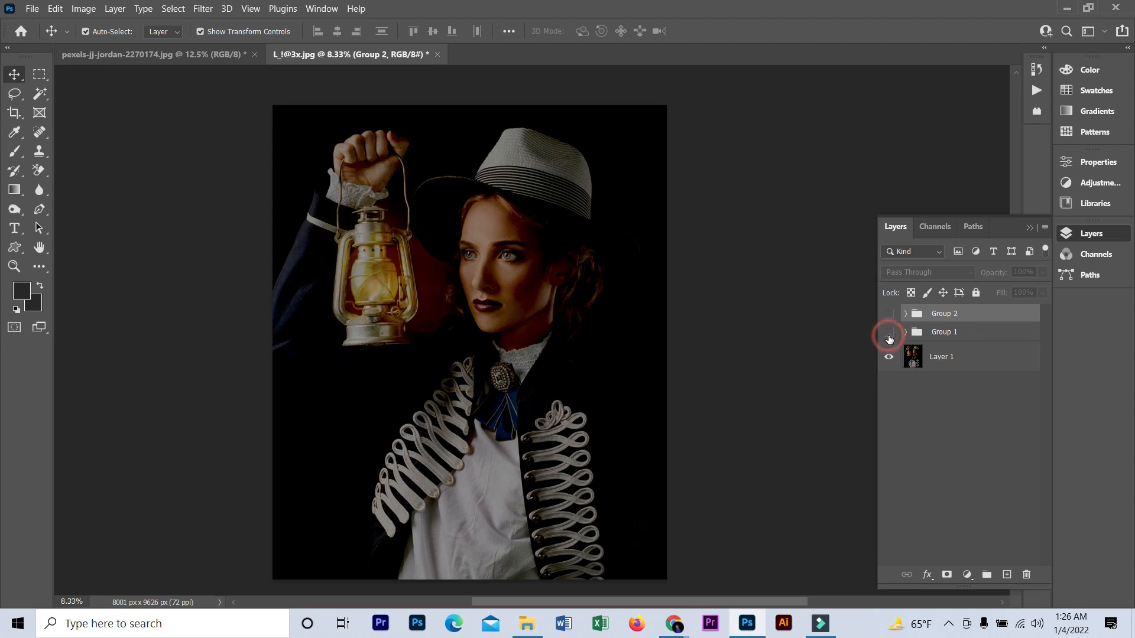